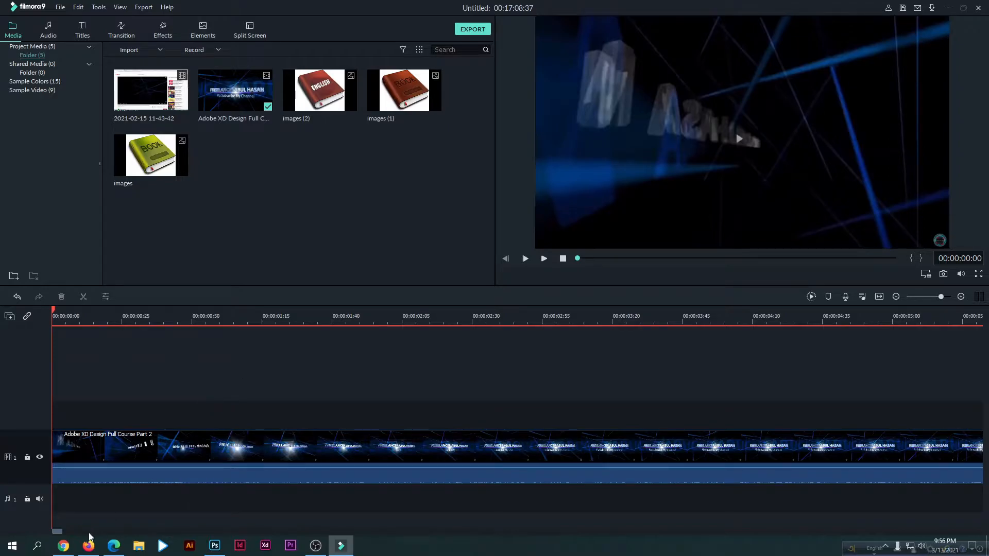
Step: Switch to Chrome, subscribe to the open YouTube channel and turn on all of its notifications
left_click(63, 547)
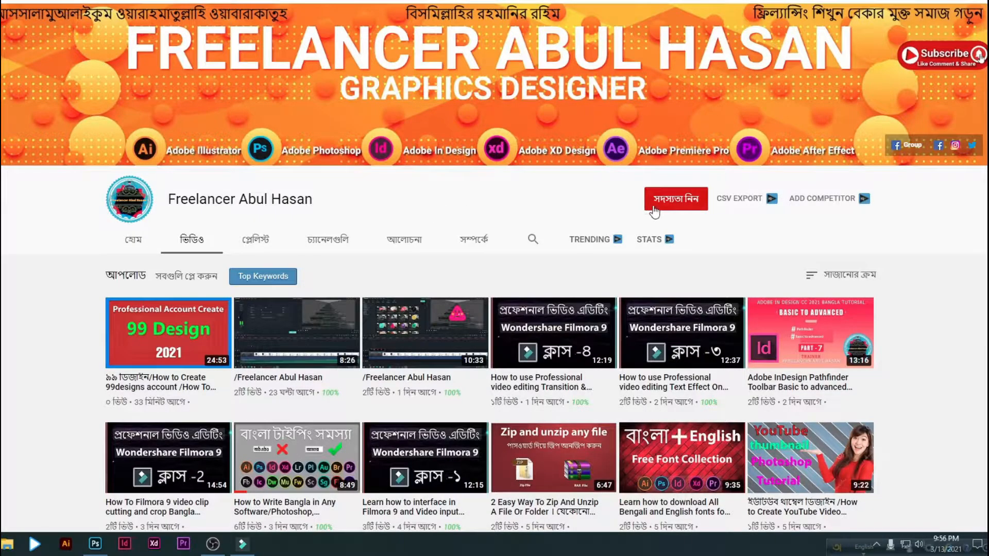
left_click(654, 204)
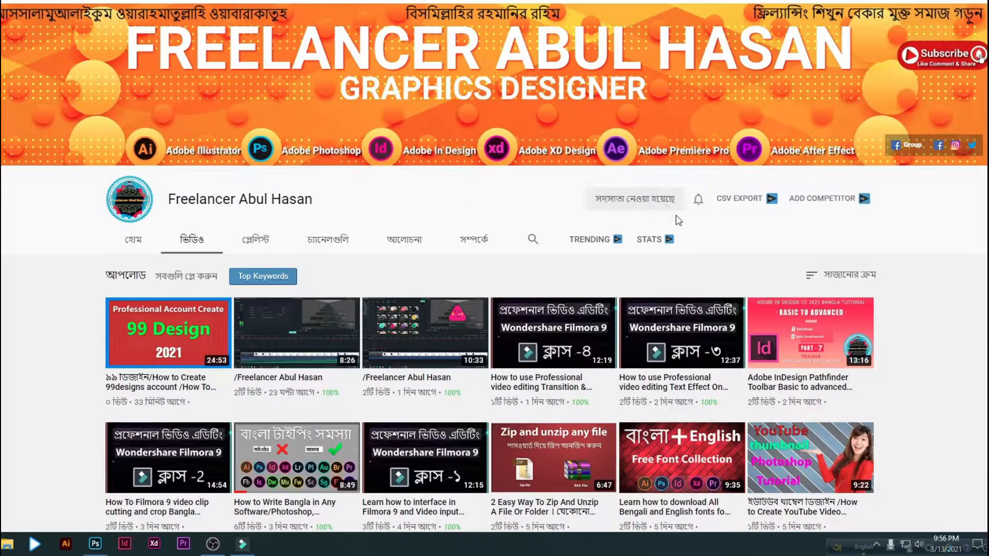
left_click(697, 201)
left_click(713, 227)
scroll(472, 214, "down", 1)
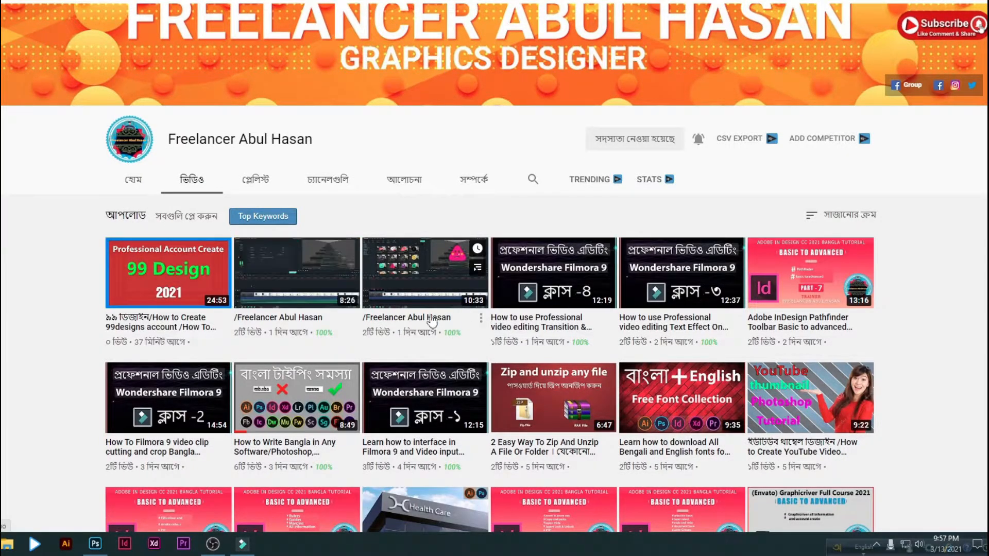
scroll(355, 325, "up", 1)
scroll(356, 325, "up", 1)
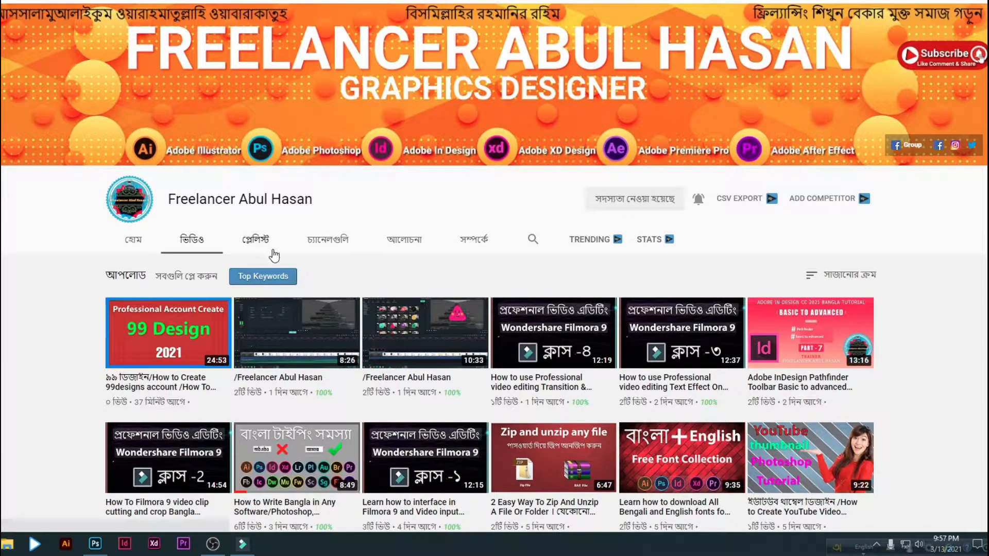
left_click(271, 249)
left_click(197, 243)
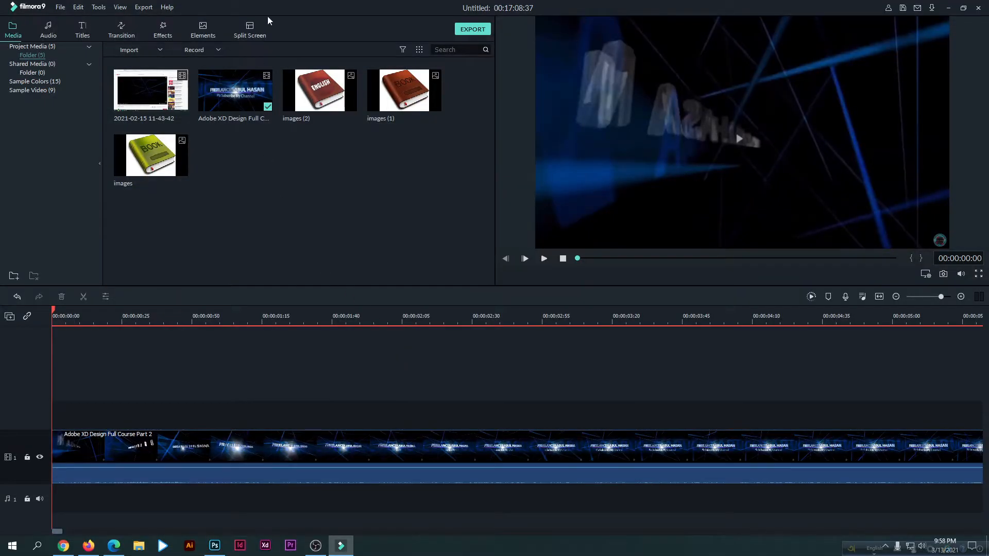
Step: In Filmora, browse the split screen templates and add Split Screen 5 to the track above the video clip, starting near 00:00:01:29
left_click(248, 36)
scroll(276, 159, "down", 5)
scroll(265, 140, "up", 5)
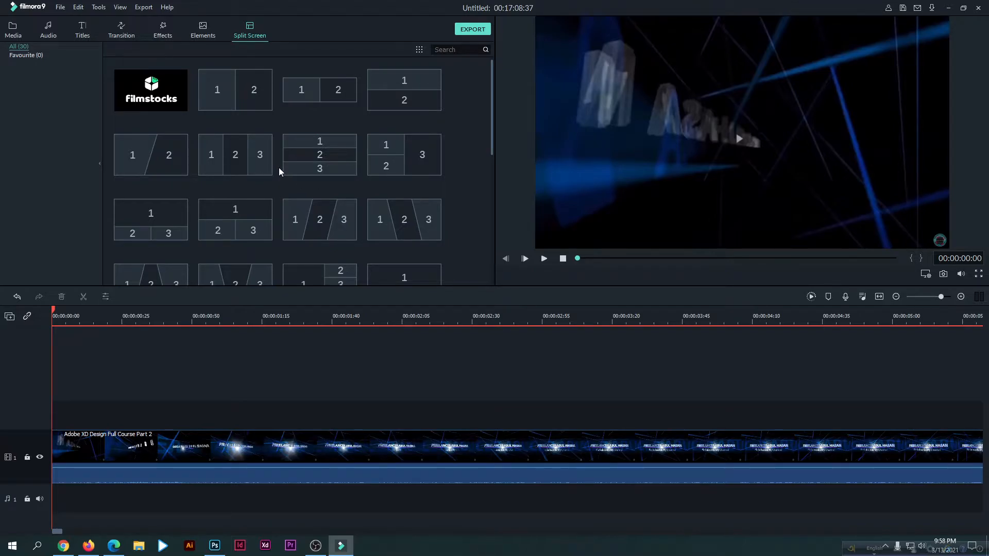
scroll(268, 188, "down", 5)
scroll(267, 181, "up", 5)
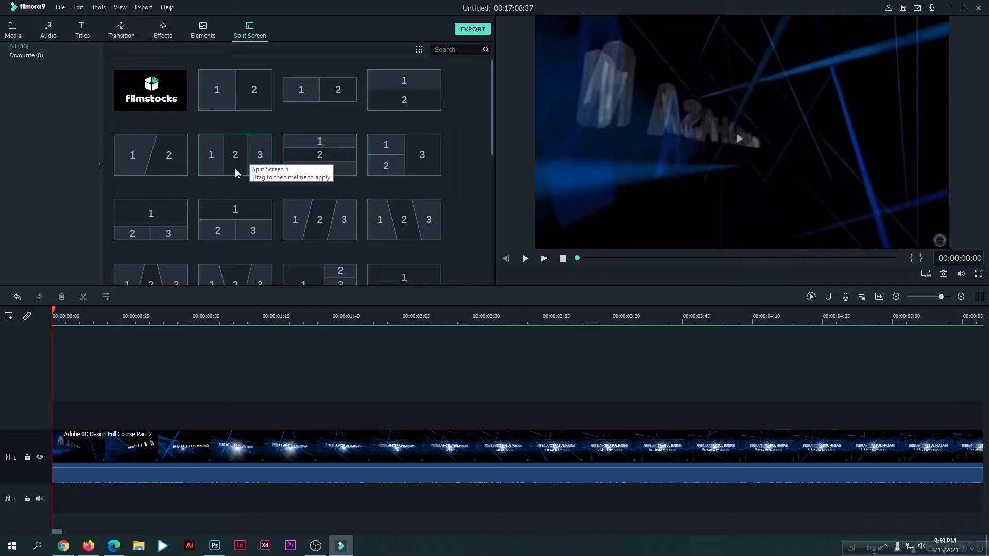
left_click_drag(236, 159, 293, 399)
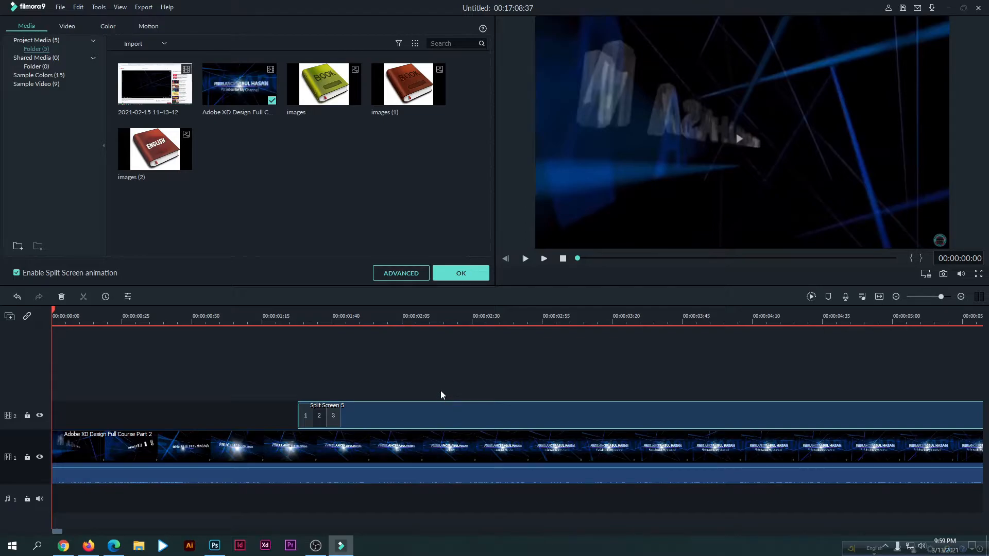
left_click(461, 273)
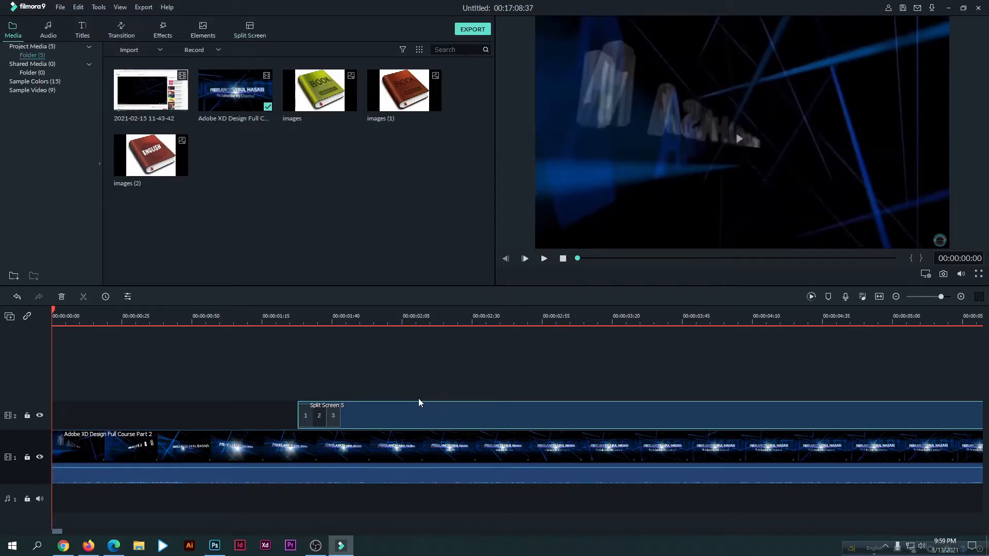
Step: Play the timeline from where the split screen starts to preview its animation over the video clip
left_click(300, 315)
left_click(396, 474)
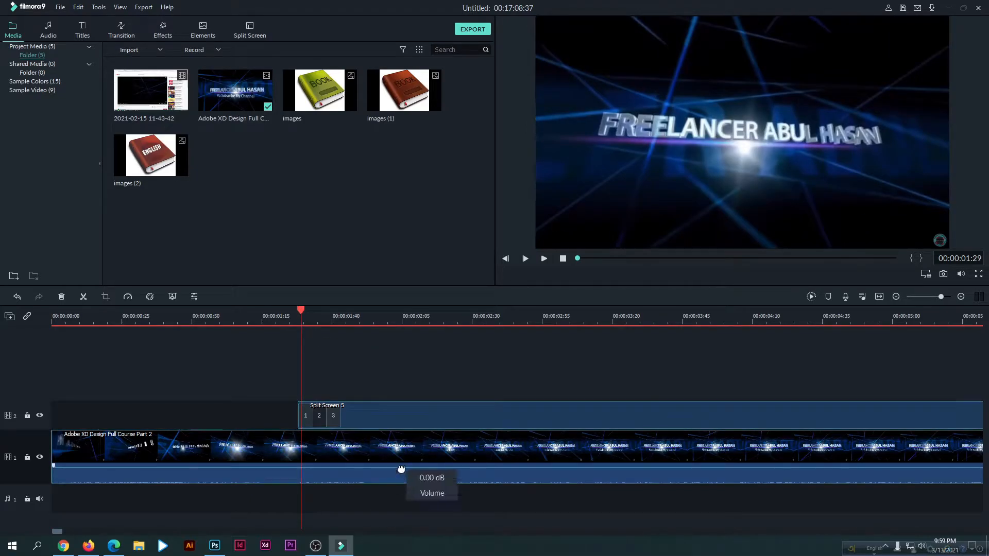
key("space")
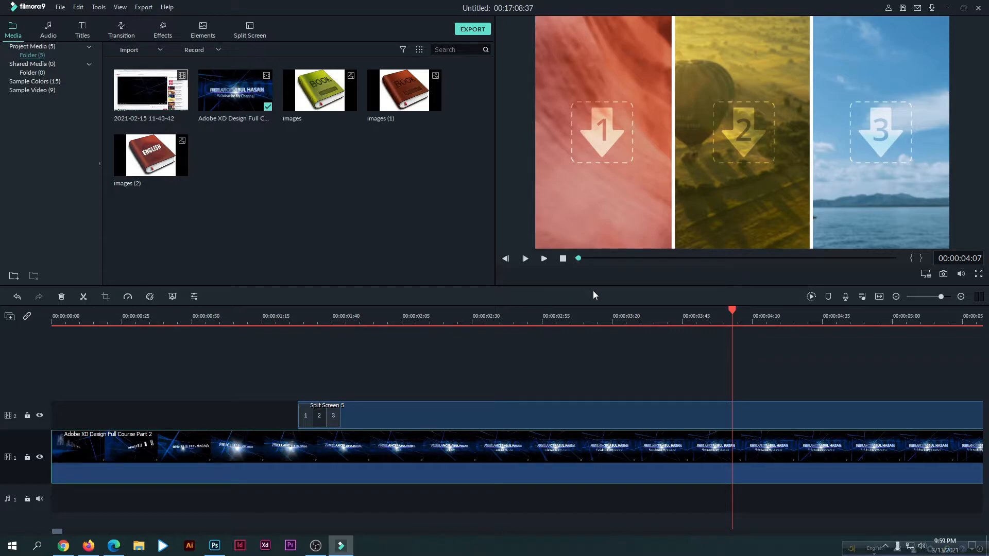
left_click(301, 322)
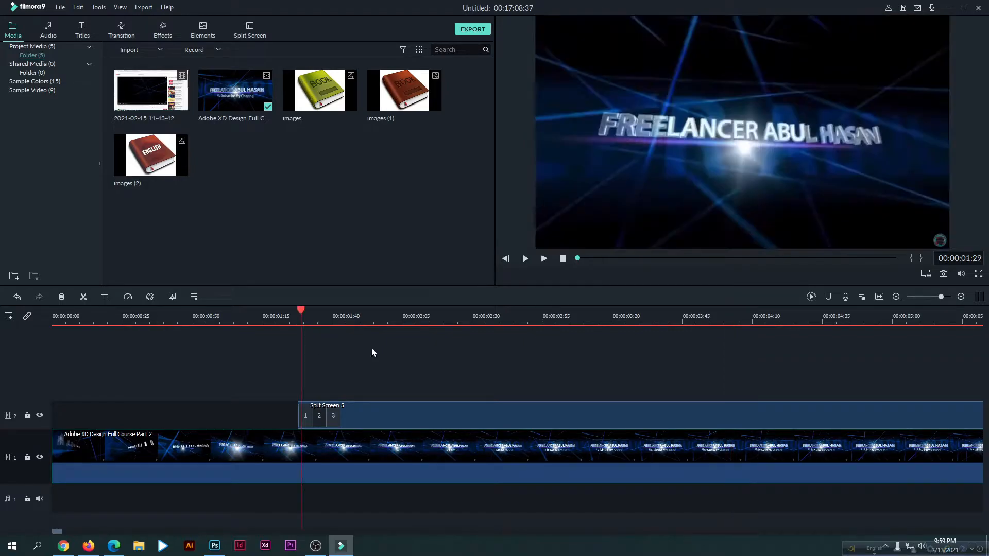
left_click(500, 322)
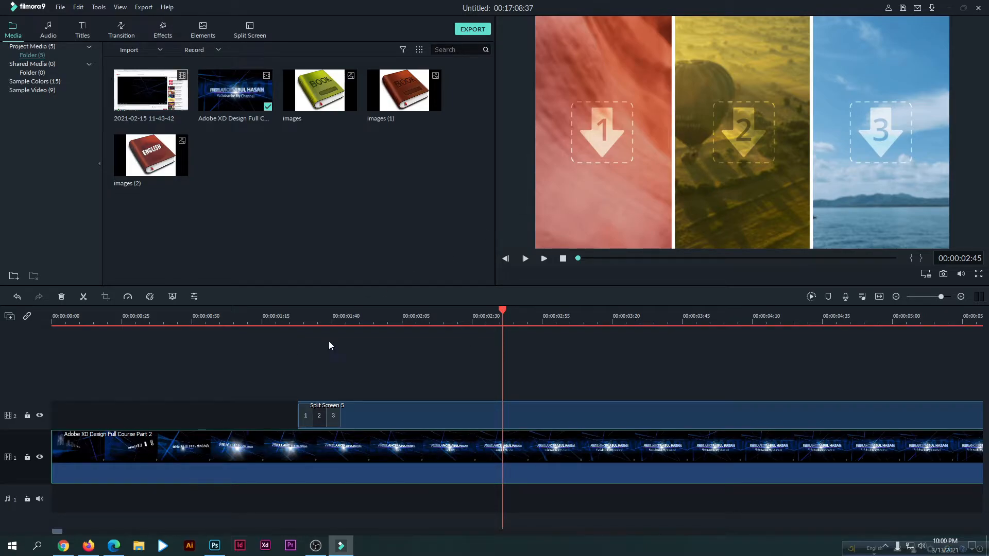
left_click(286, 320)
key("space")
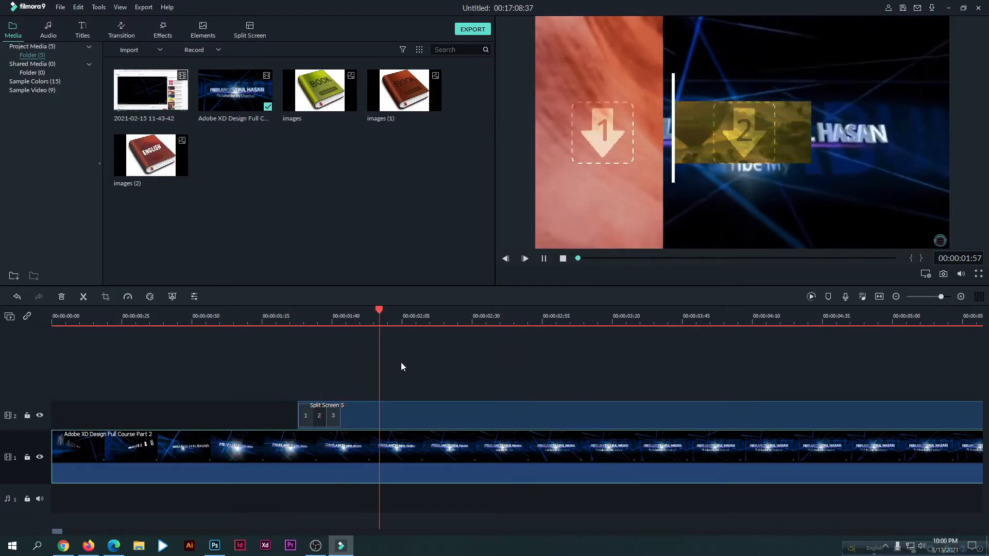
key("space")
Step: In the advanced editor of Split Screen 5, place images in pane 3, images (1) in pane 2 and images (2) in pane 1
left_click(250, 30)
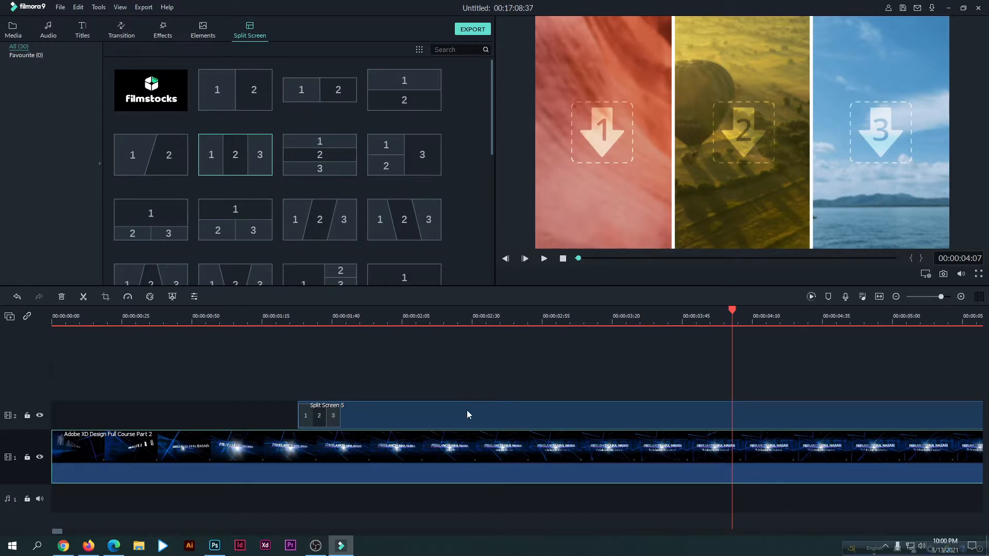
double_click(443, 410)
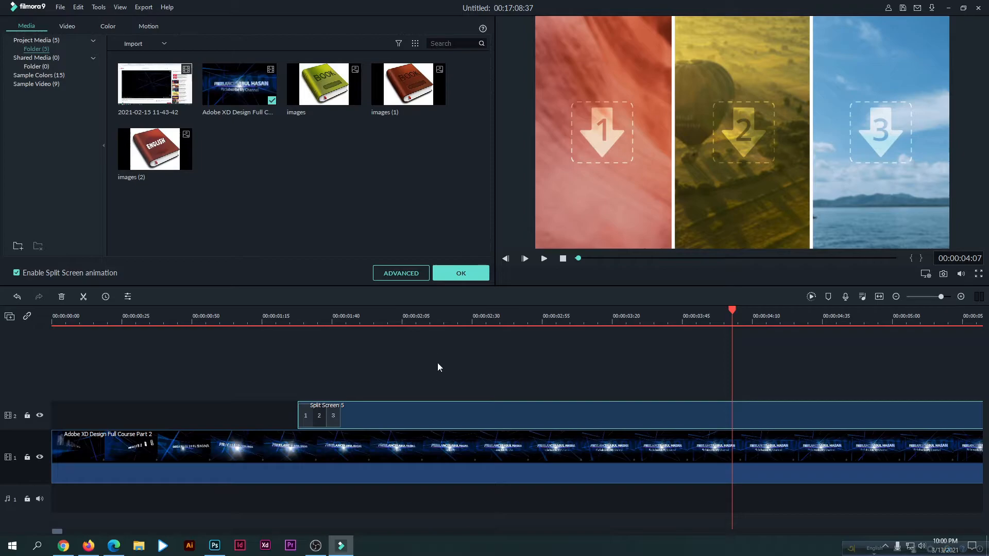
left_click(393, 274)
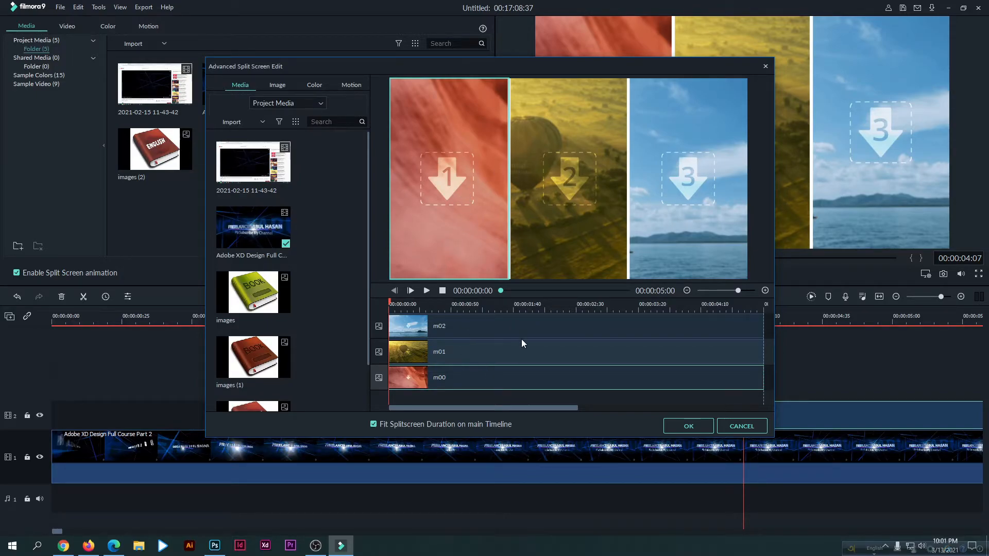
mouse_move(260, 350)
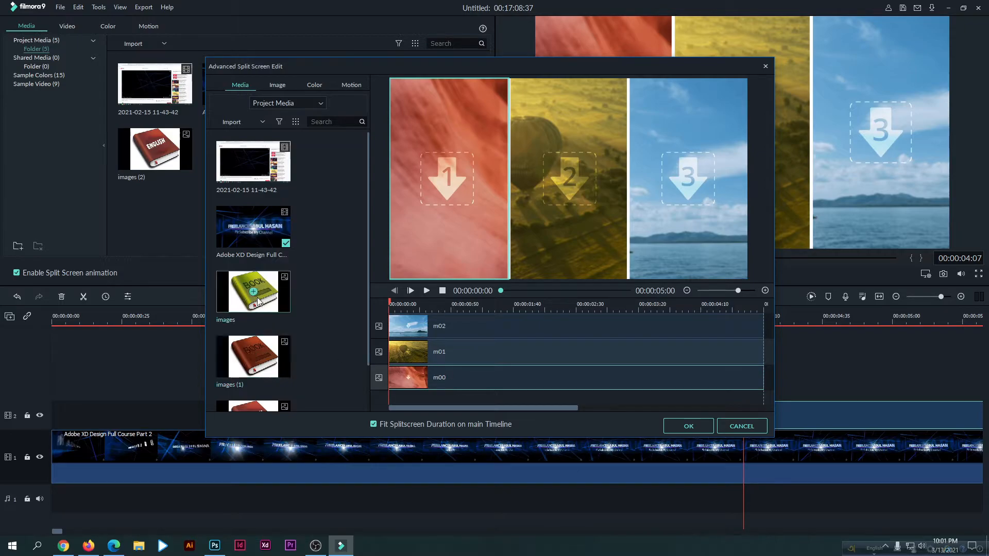
scroll(258, 303, "down", 1)
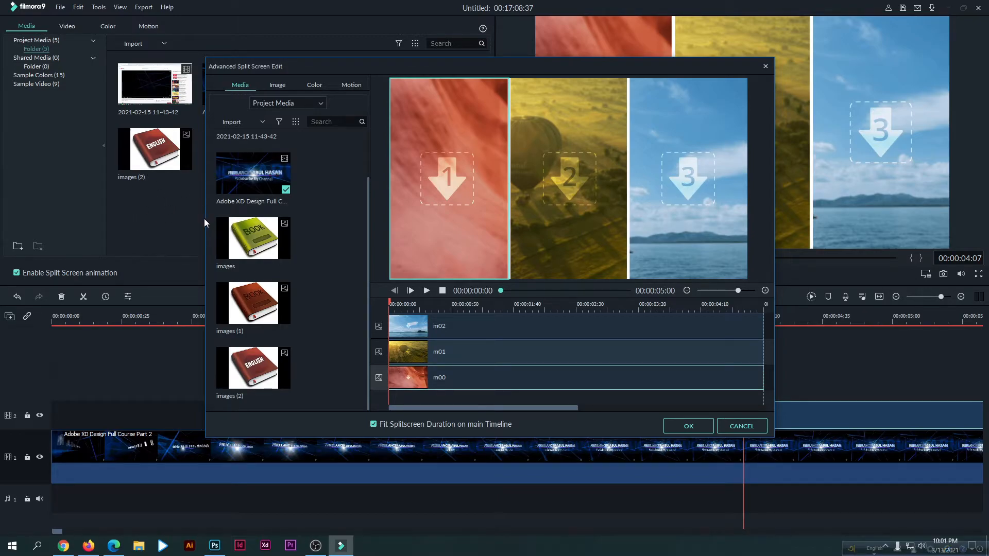
left_click_drag(253, 241, 480, 323)
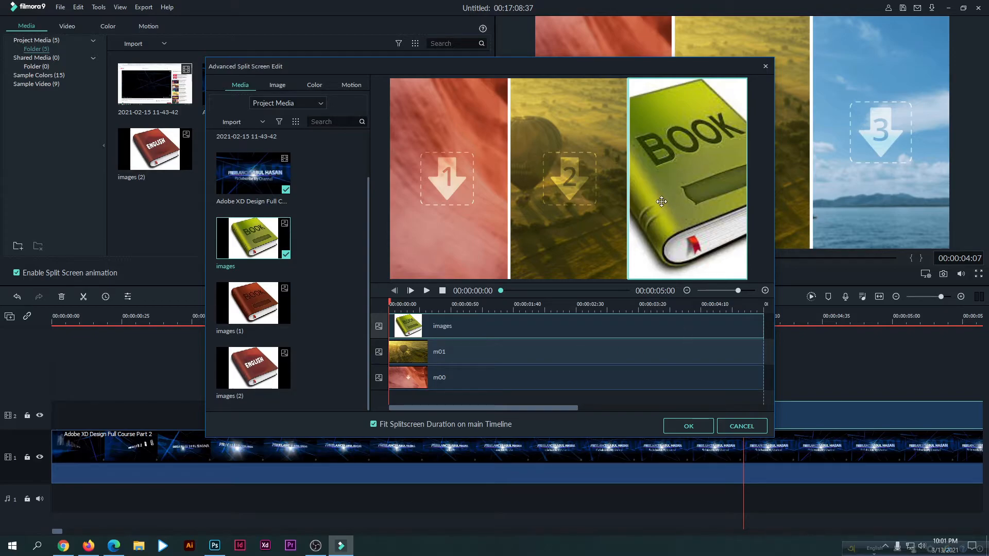
left_click_drag(251, 288, 452, 354)
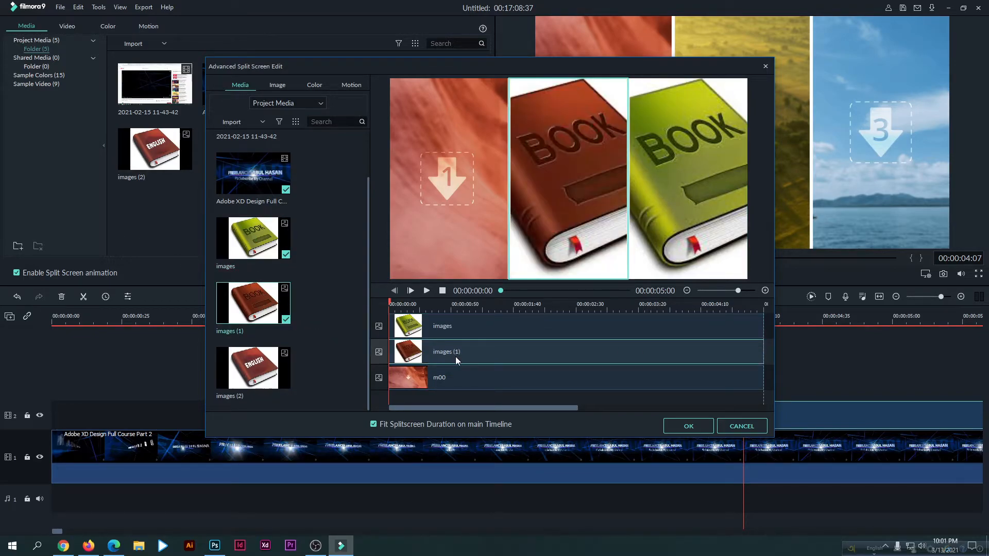
left_click_drag(240, 358, 475, 379)
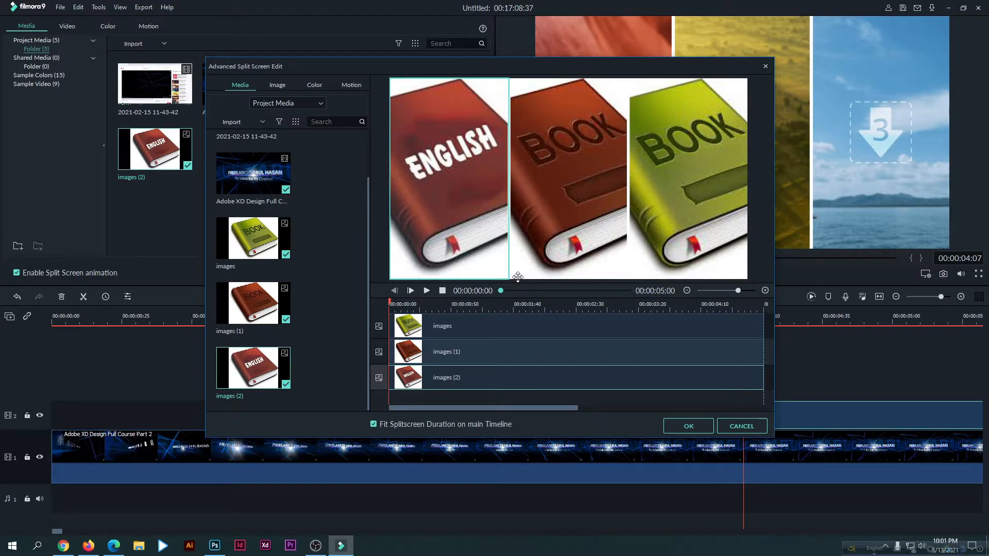
Step: Play the filled split screen from near its beginning to preview the three book images
left_click(426, 291)
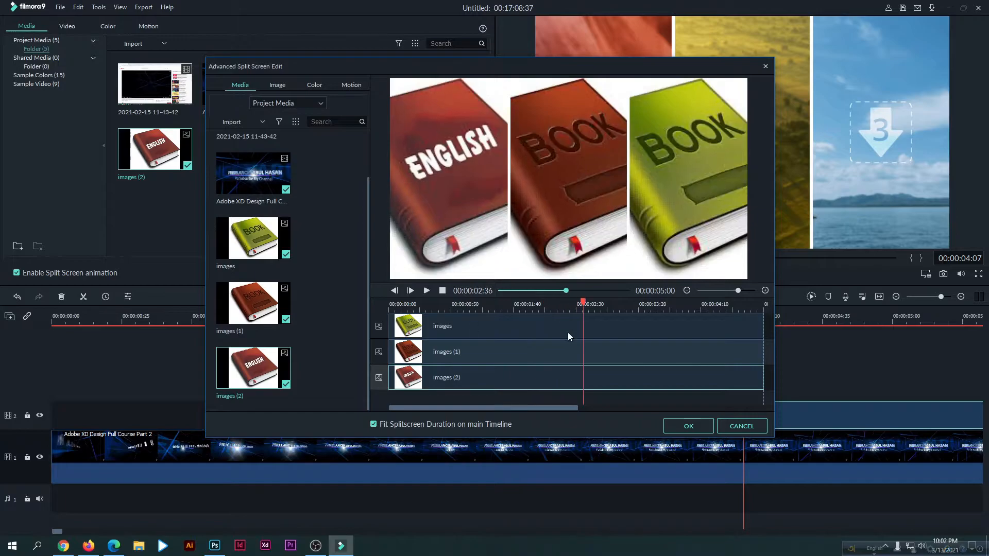
left_click(426, 290)
left_click(397, 303)
left_click(427, 292)
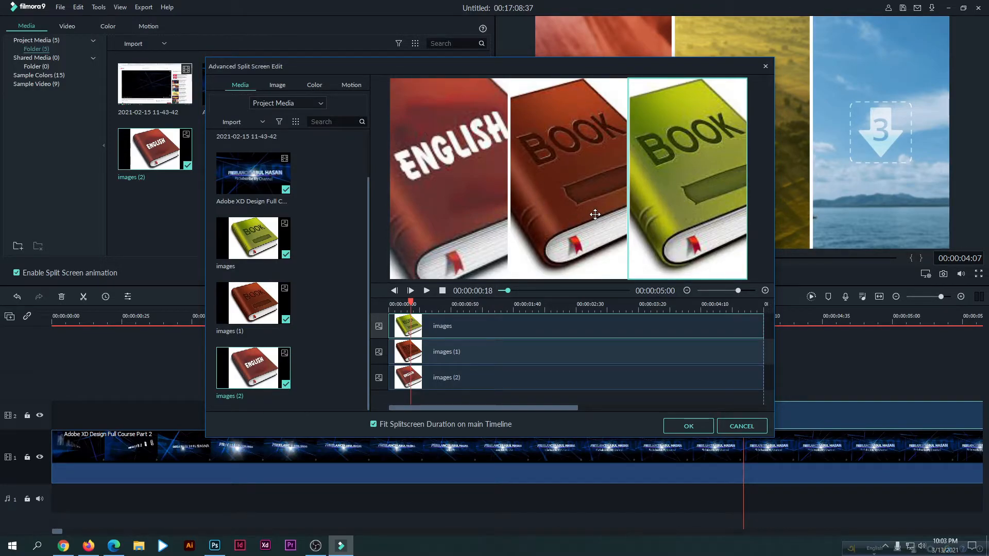
Step: Try smaller and larger zoom levels on the green book image in pane 3, ending with it filling the pane
left_click(706, 174)
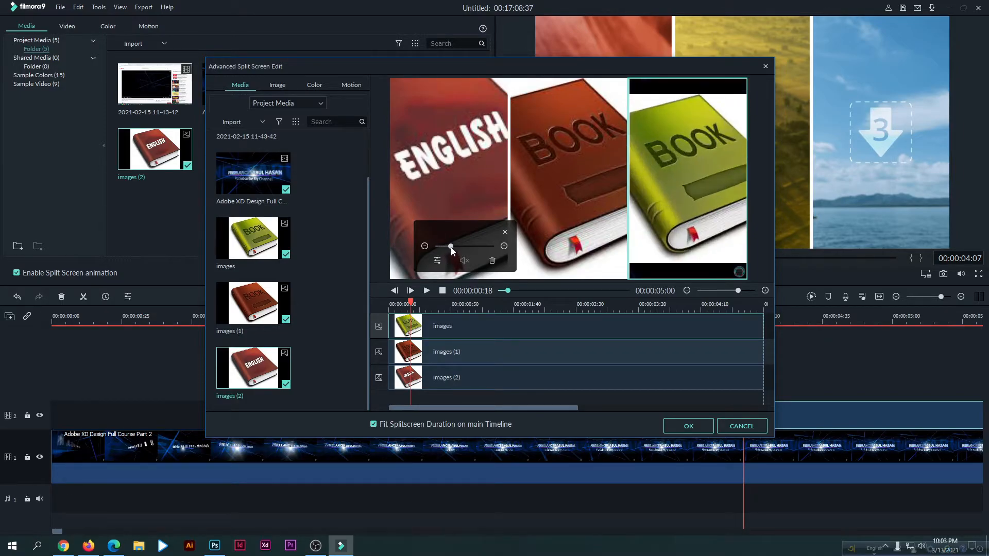
left_click_drag(451, 247, 446, 248)
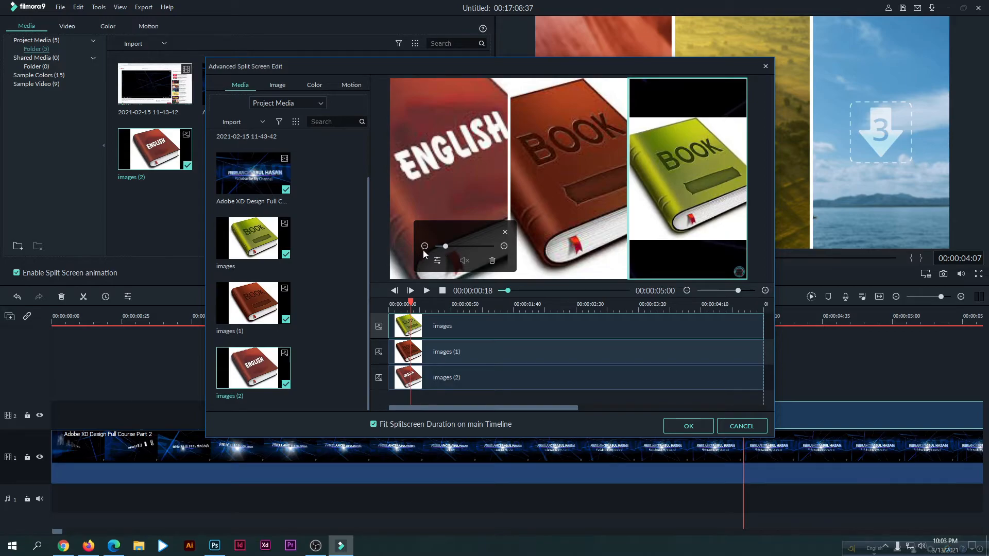
left_click(504, 246)
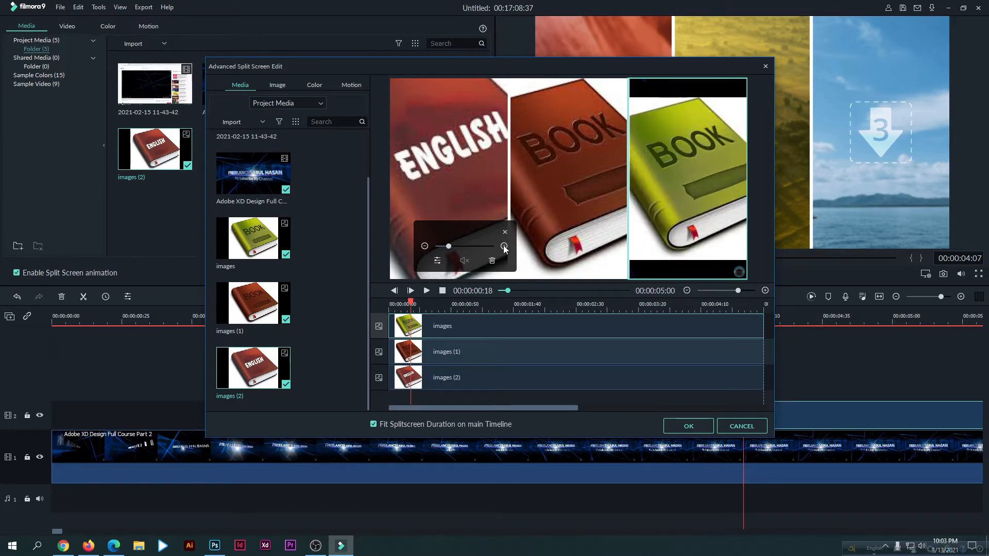
left_click(504, 247)
left_click(424, 247)
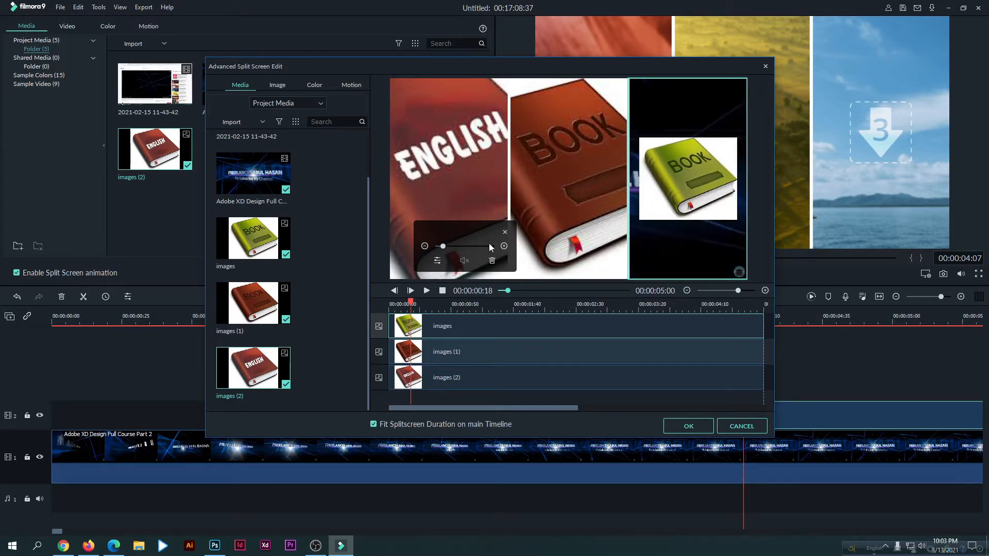
left_click(504, 247)
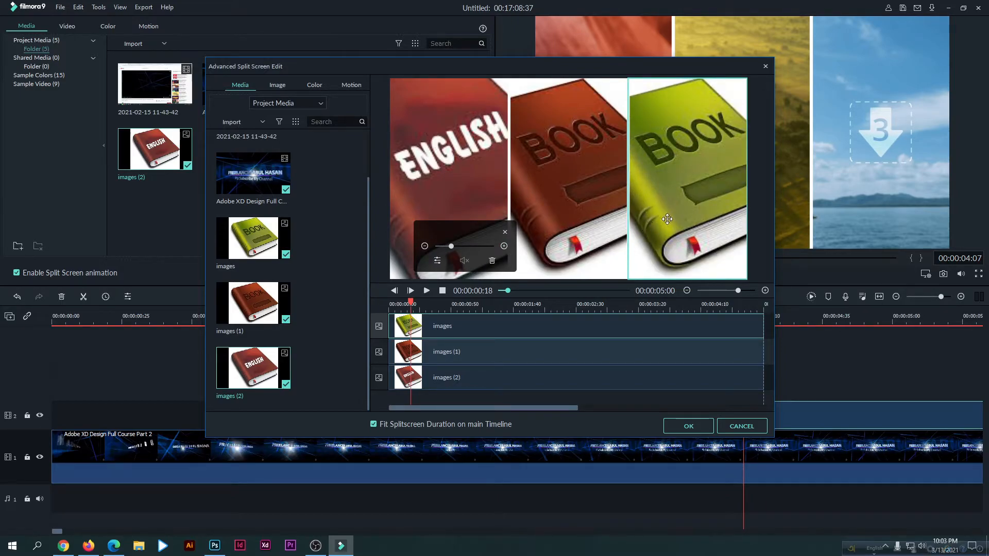
Step: Zoom out the brown book image in pane 2 until the background shows above and below it
left_click(574, 184)
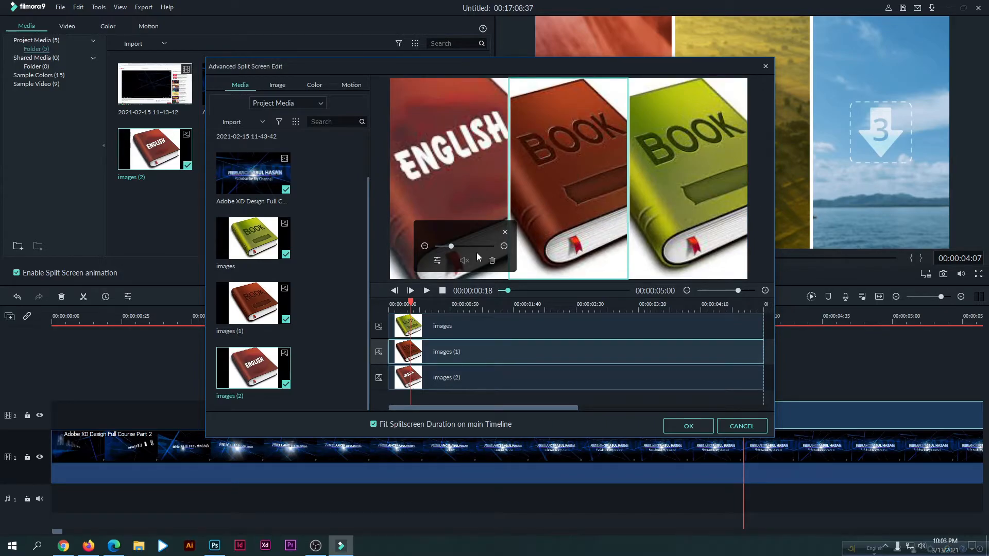
left_click(505, 246)
left_click(424, 248)
left_click(425, 248)
left_click(425, 248)
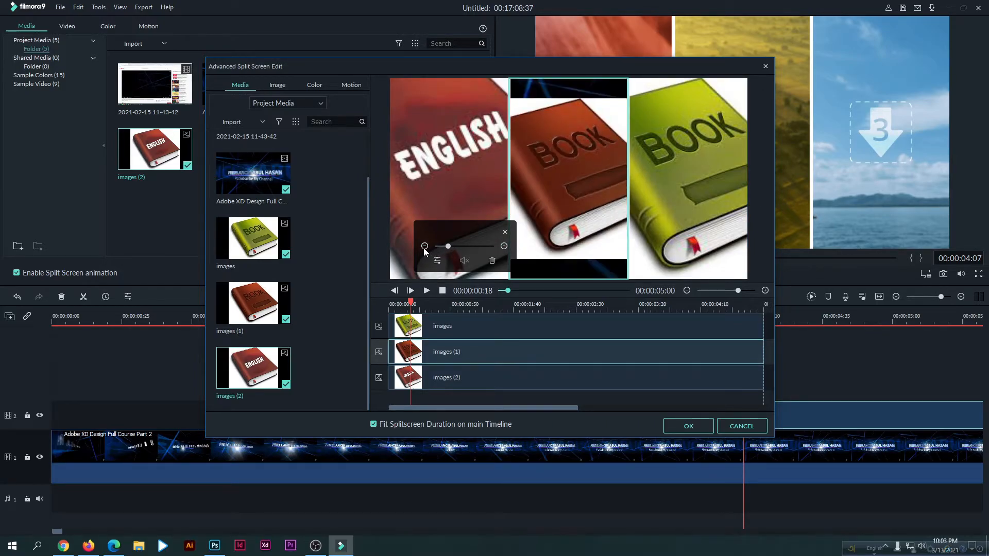
Step: Zoom out the English book image in pane 1 so the whole cover height fits with background above and below
left_click(460, 177)
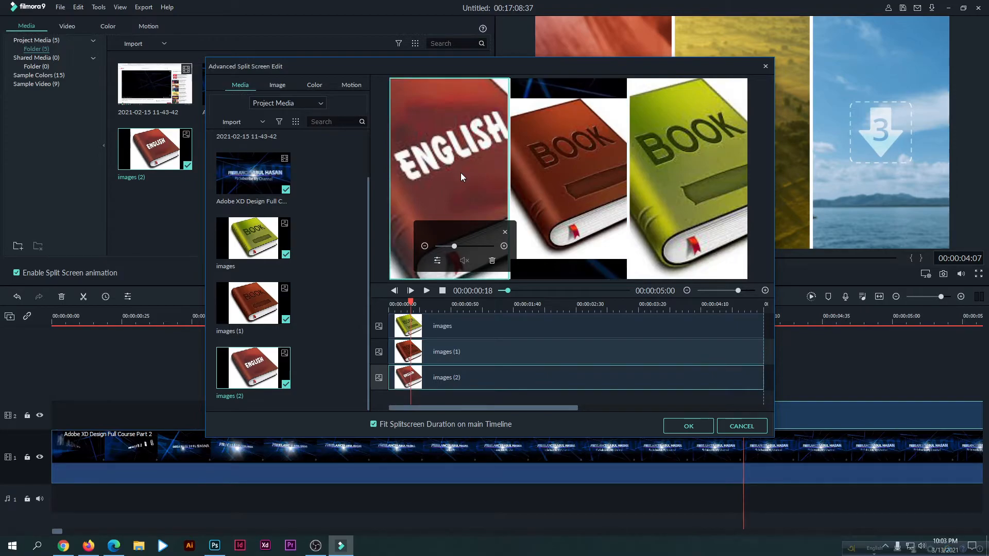
left_click(425, 246)
left_click(425, 246)
left_click(425, 246)
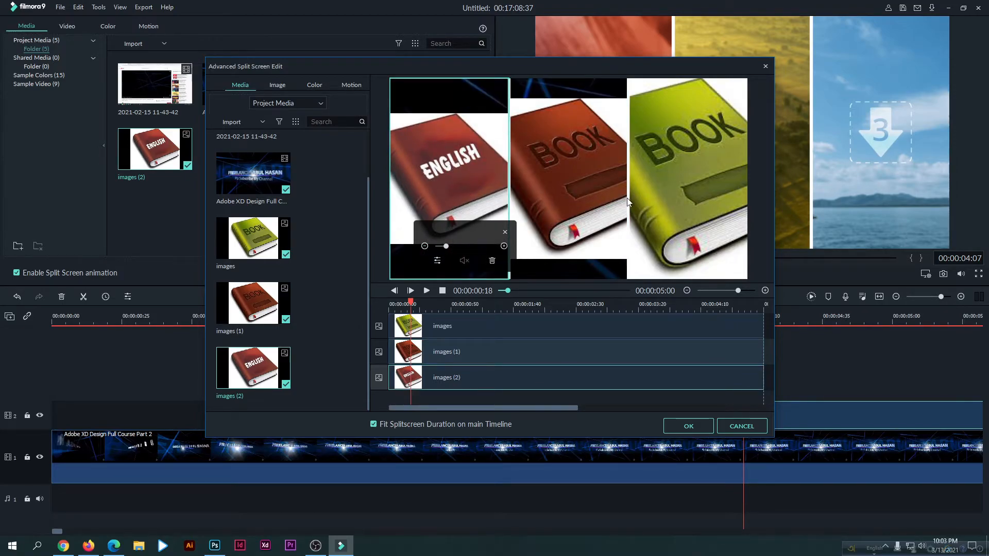
Step: Remove the brown book image from pane 2 of the split screen
left_click(588, 186)
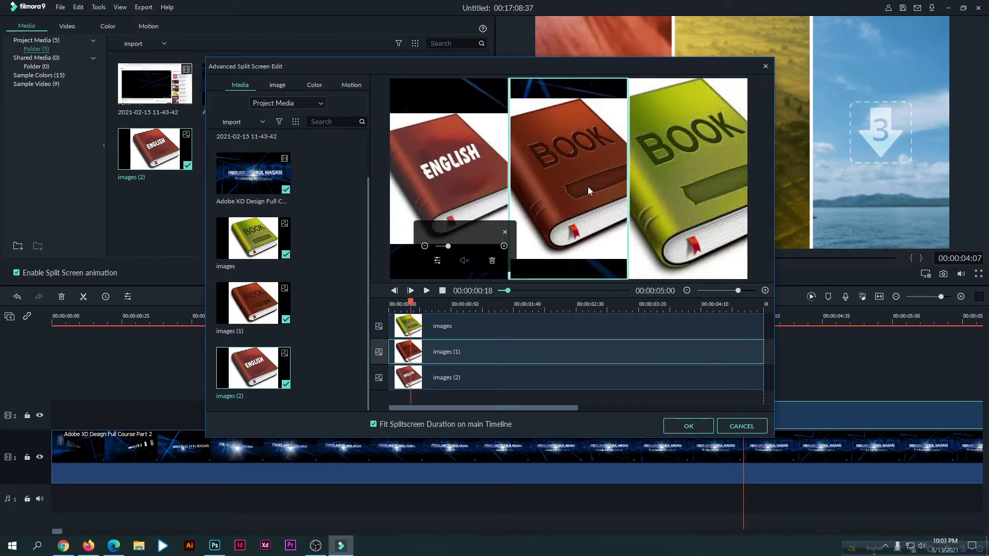
left_click(493, 263)
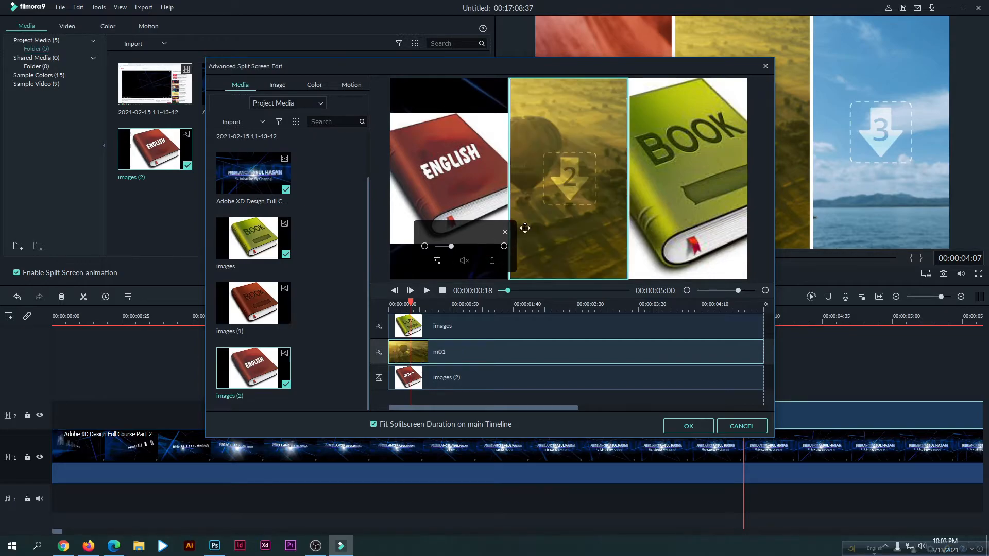
Step: Undo the removal of the brown book image from pane 2 of the split screen
key("ctrl+z")
left_click(554, 213)
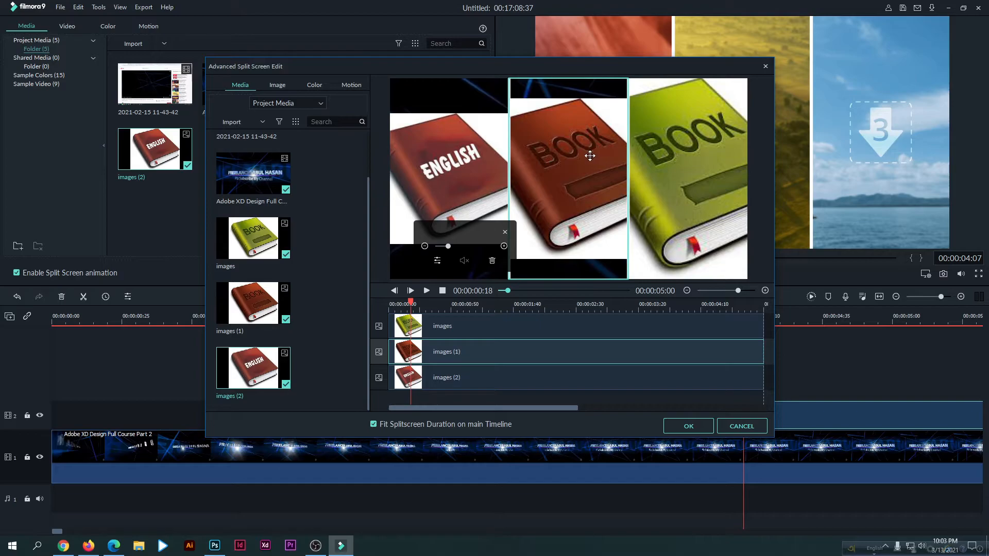
Step: Try removing the green book image from pane 3, then restore it by undoing the removal
left_click(686, 161)
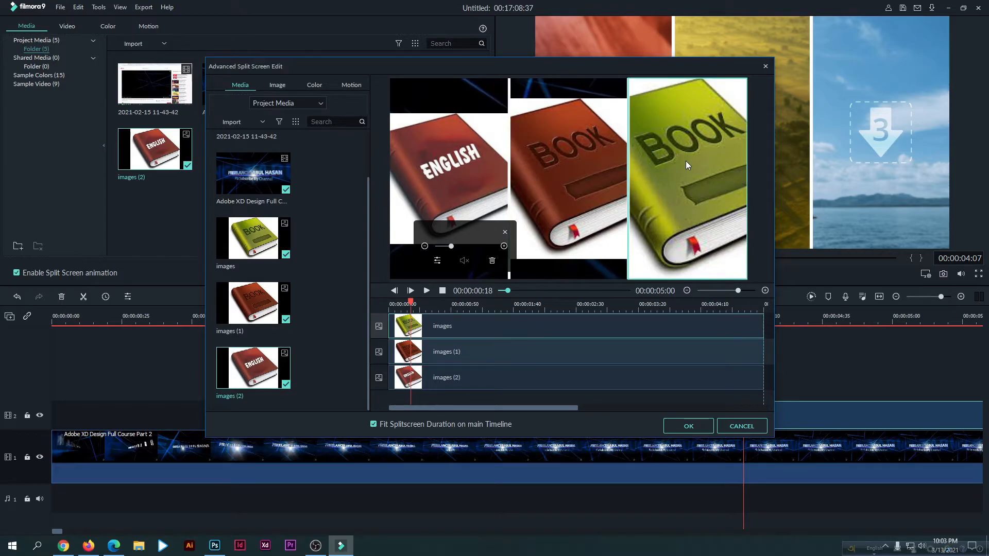
left_click(492, 261)
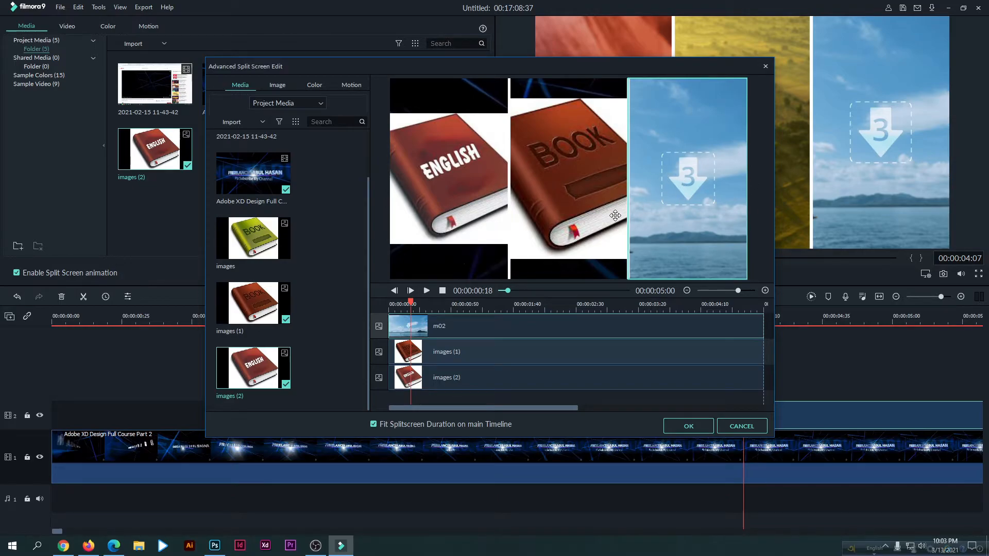
key("ctrl+z")
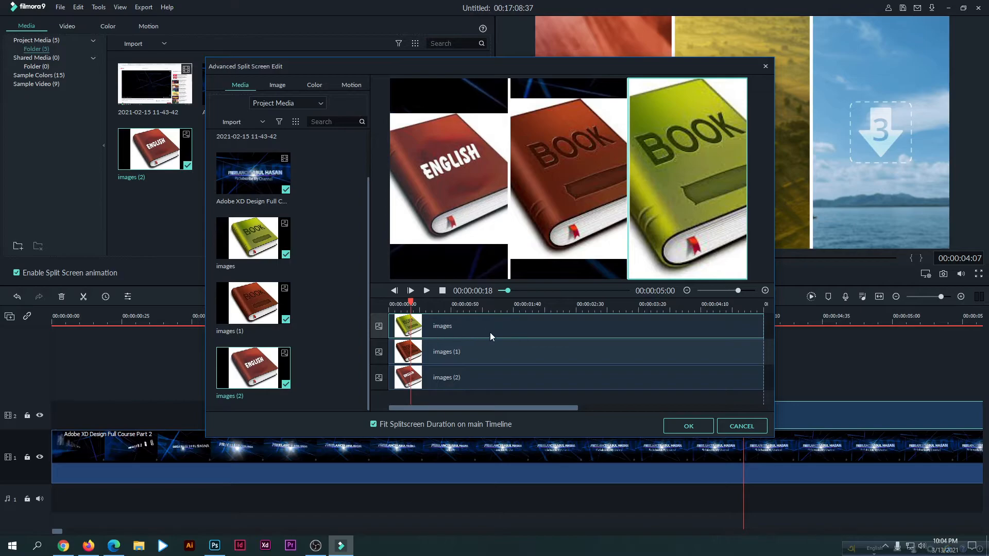
key("ctrl+z")
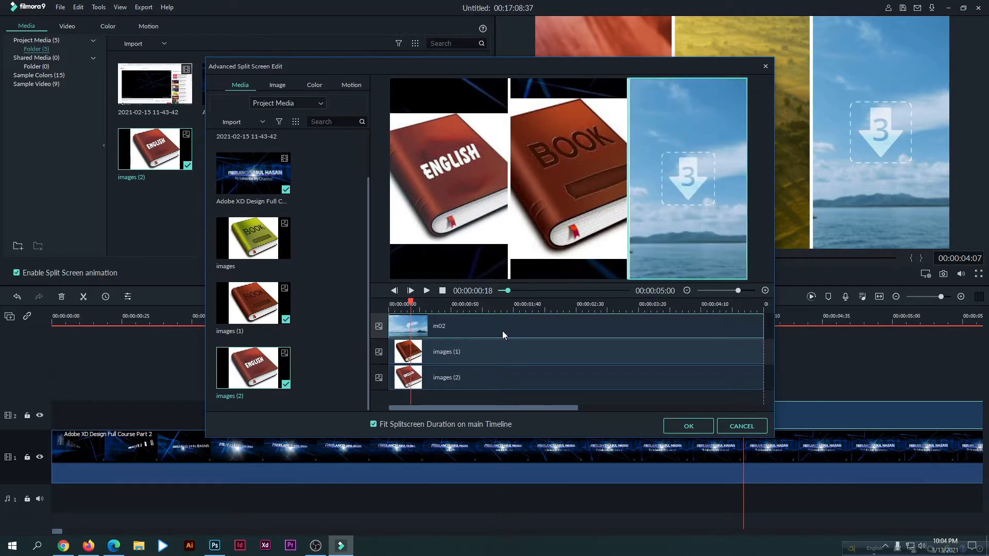
key("ctrl+y")
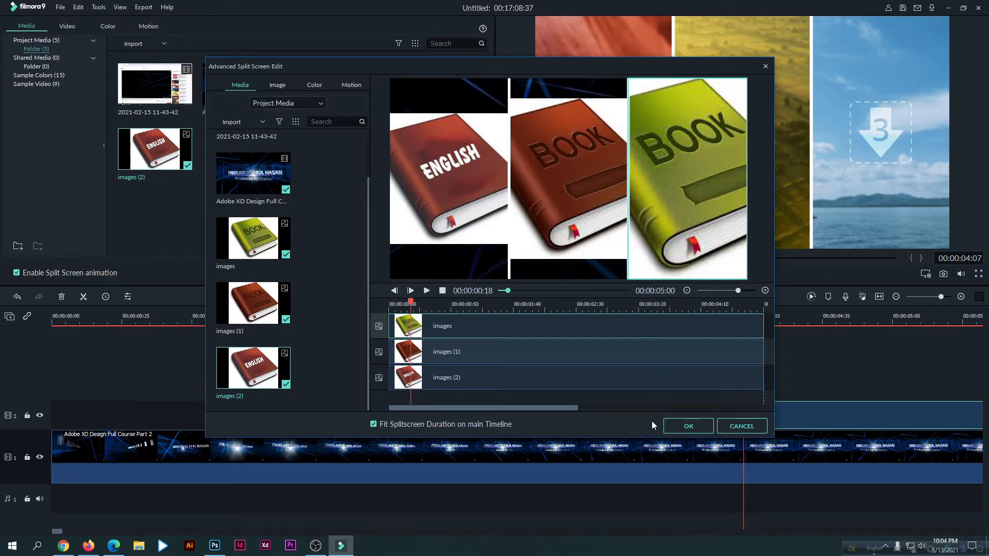
Step: Apply the advanced split screen edits and play back the three book images on the main timeline
left_click(688, 426)
left_click(404, 316)
key("space")
key("space")
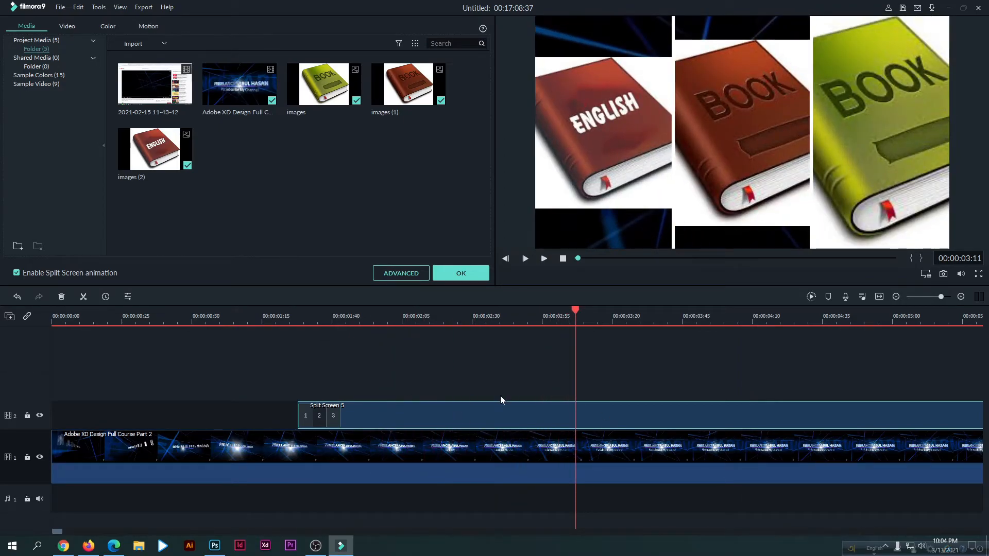
Step: Delete the split screen clip from video track 2 and close its settings
key("Delete")
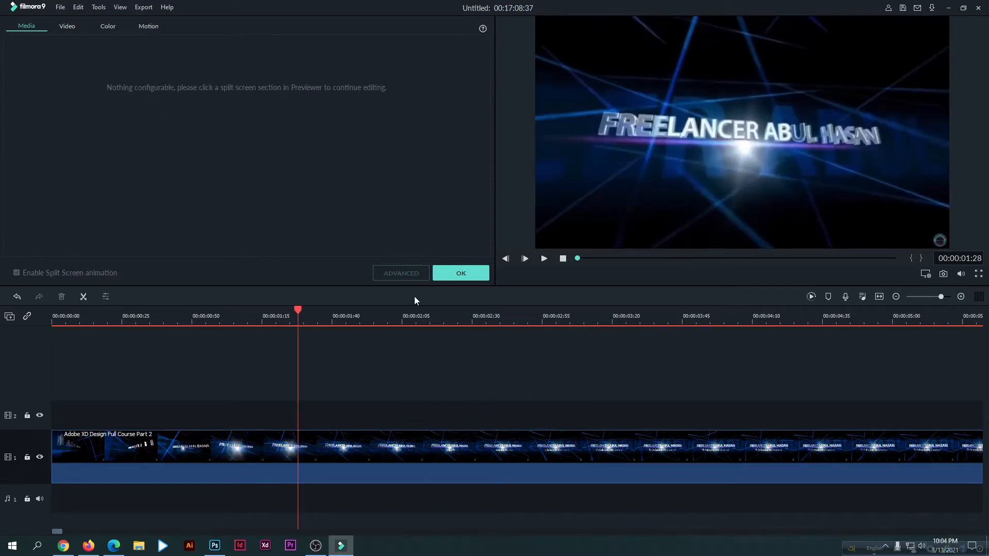
left_click(458, 277)
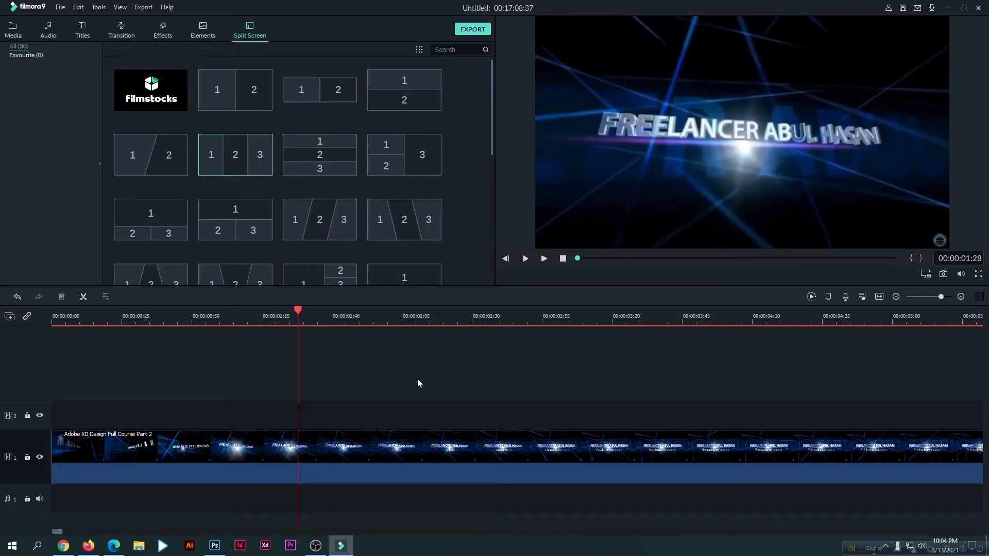
Step: Split the video clip at 00:00:01:28 and shift its second part later to leave a gap on track 1
left_click(84, 297)
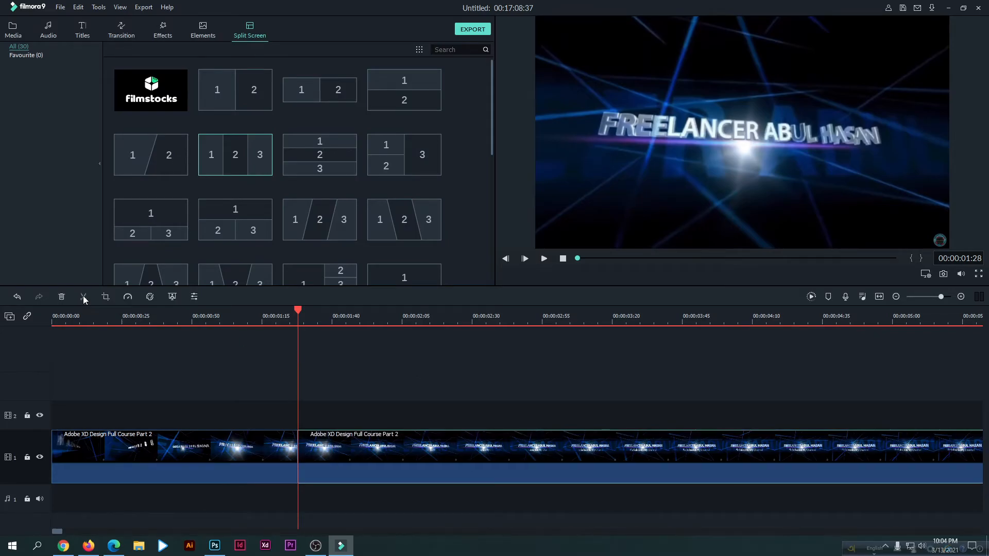
left_click_drag(398, 444, 508, 452)
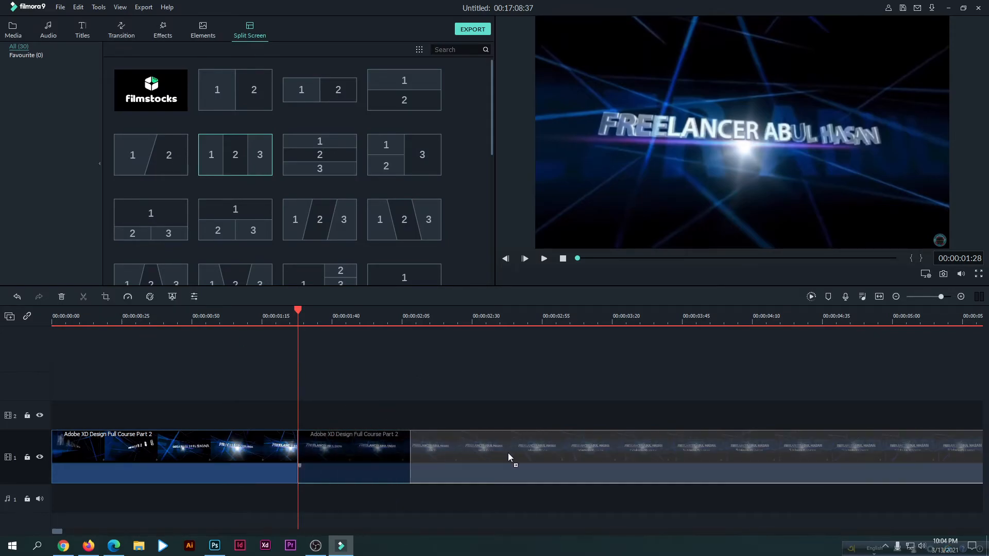
left_click(364, 456)
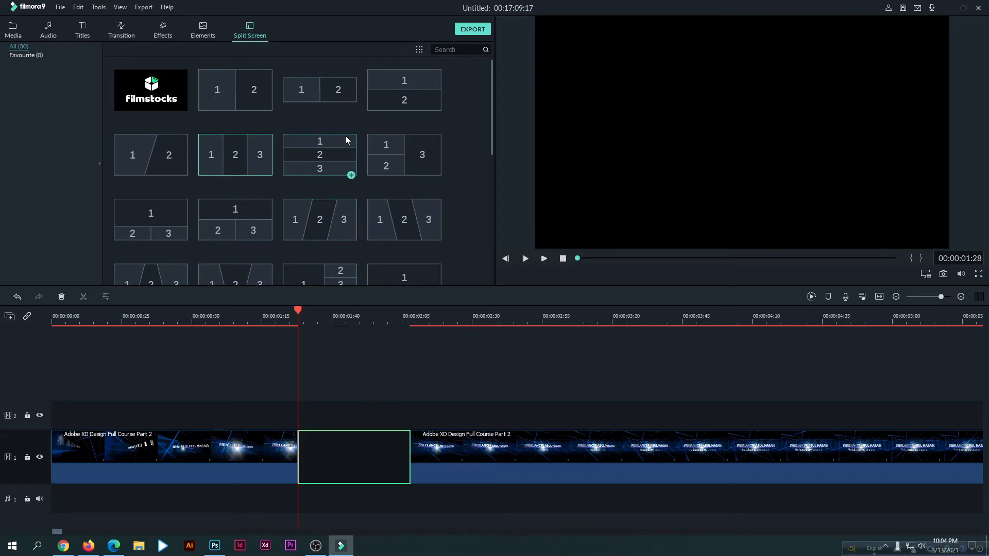
Step: Insert the split screen template with two stacked panes beside one tall pane into the gap on track 1 and preview it
left_click_drag(412, 156, 309, 443)
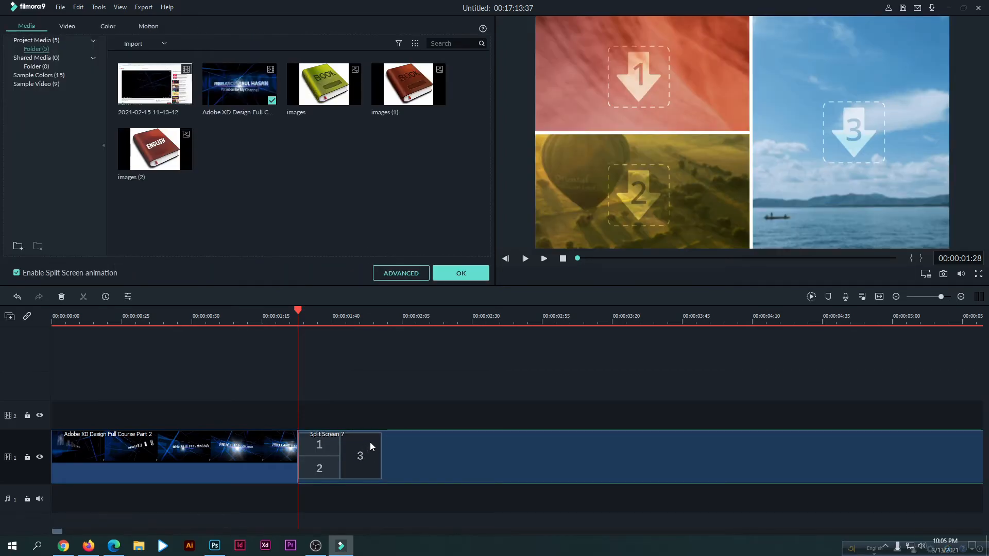
key("space")
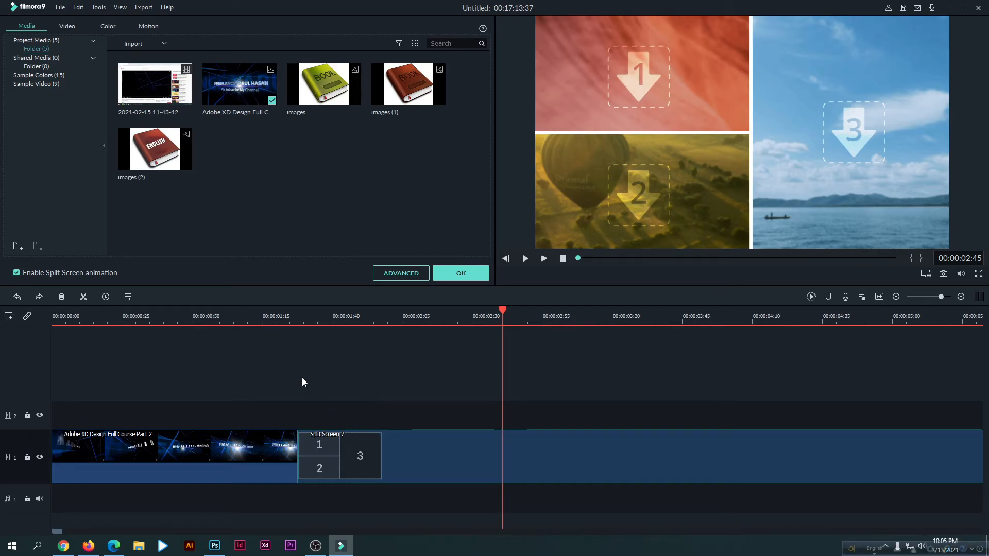
left_click(301, 323)
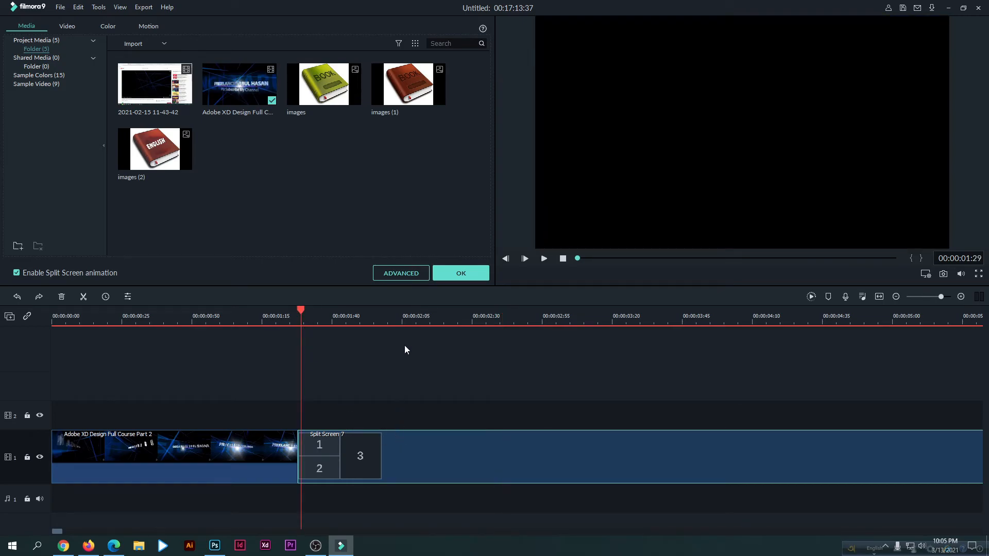
Step: In the advanced split screen editor, fill pane 1 with images (2), pane 2 with images (1) and pane 3 with images
left_click(402, 273)
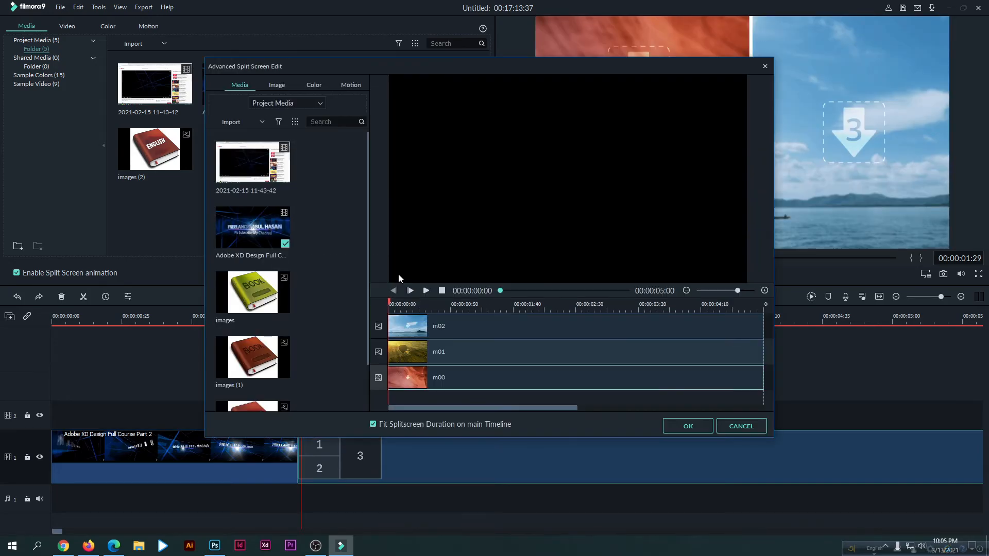
left_click_drag(252, 406, 471, 376)
left_click_drag(238, 321, 452, 351)
left_click_drag(252, 238, 484, 328)
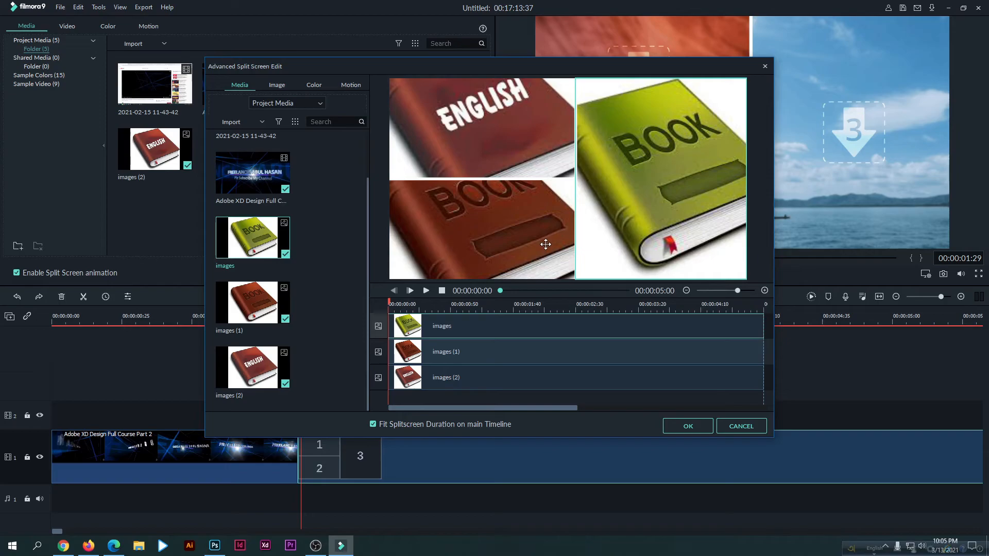
Step: Zoom out the green book image in pane 3 until the whole image fits with background around it
left_click(658, 160)
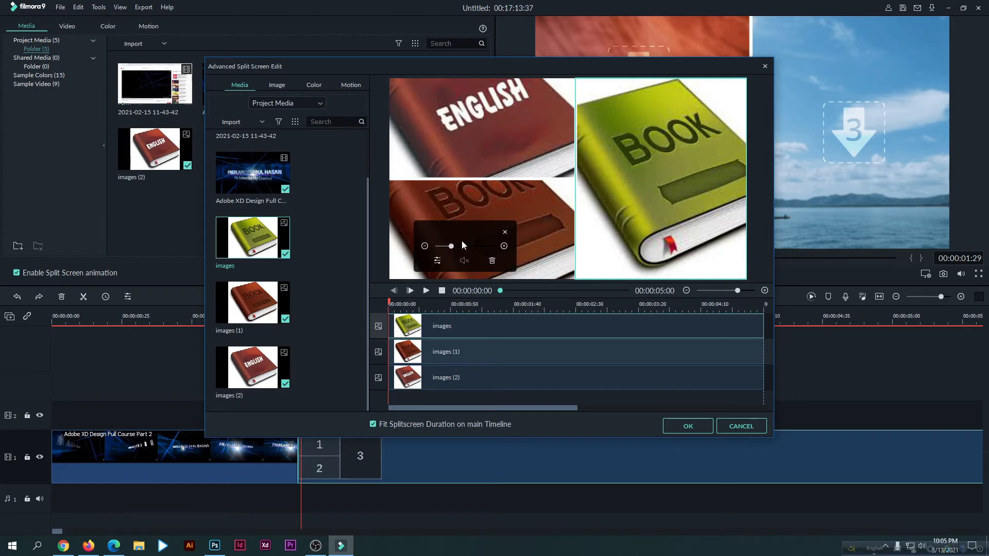
left_click(424, 246)
left_click(424, 245)
Step: Zoom out the English book in pane 1 and the brown book in pane 2 until background shows on both sides
left_click(464, 159)
left_click(425, 245)
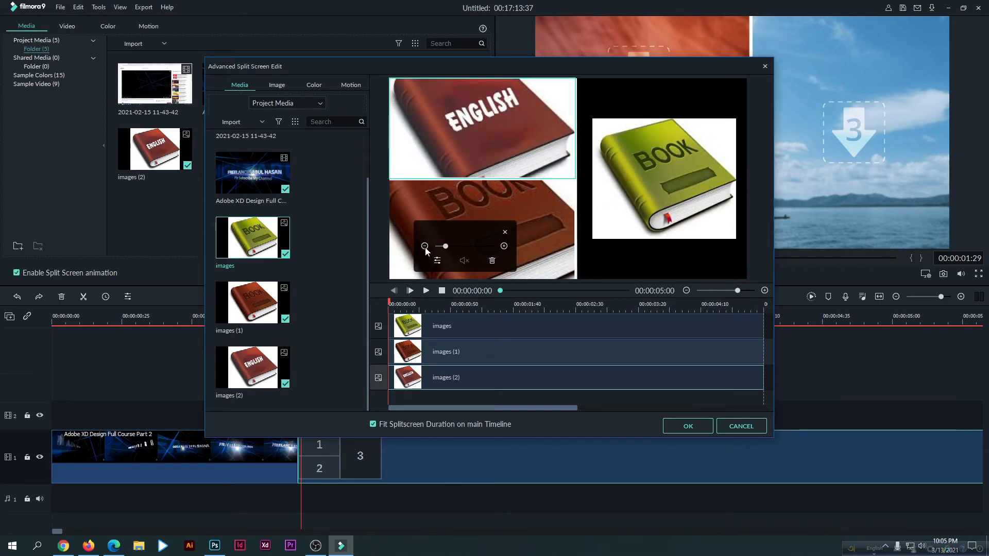
left_click(425, 246)
left_click(428, 250)
left_click(426, 246)
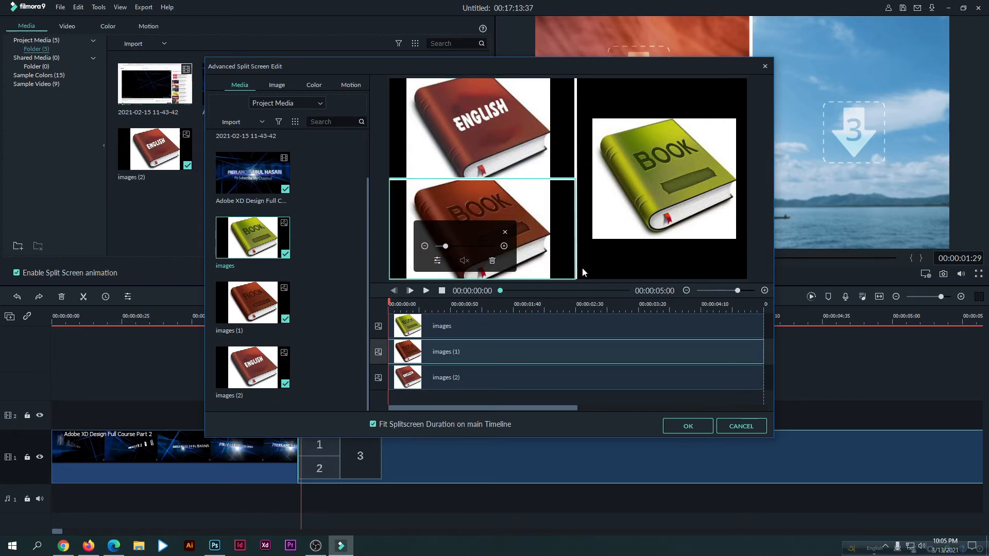
Step: Apply the pane edits and play back the split screen with the book images on the timeline
left_click(681, 429)
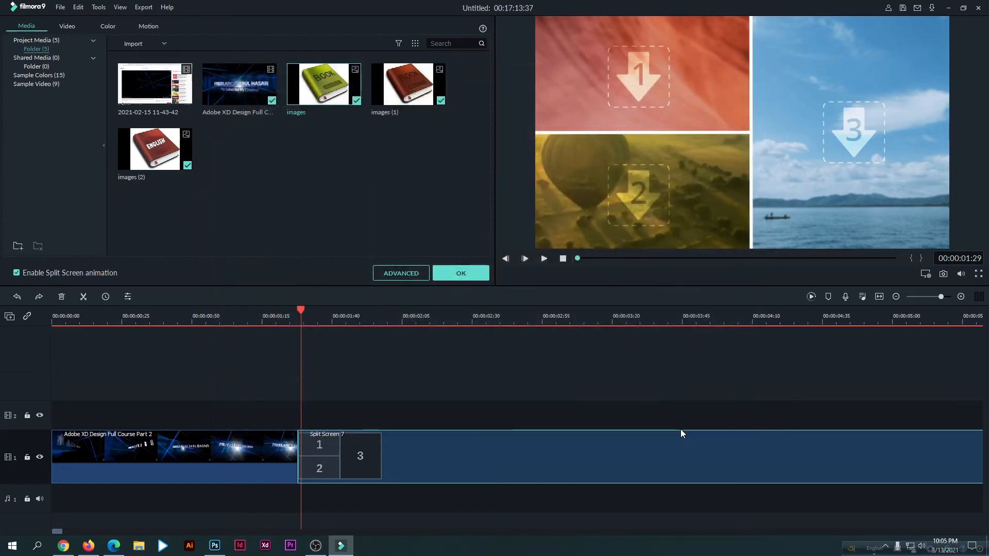
key("space")
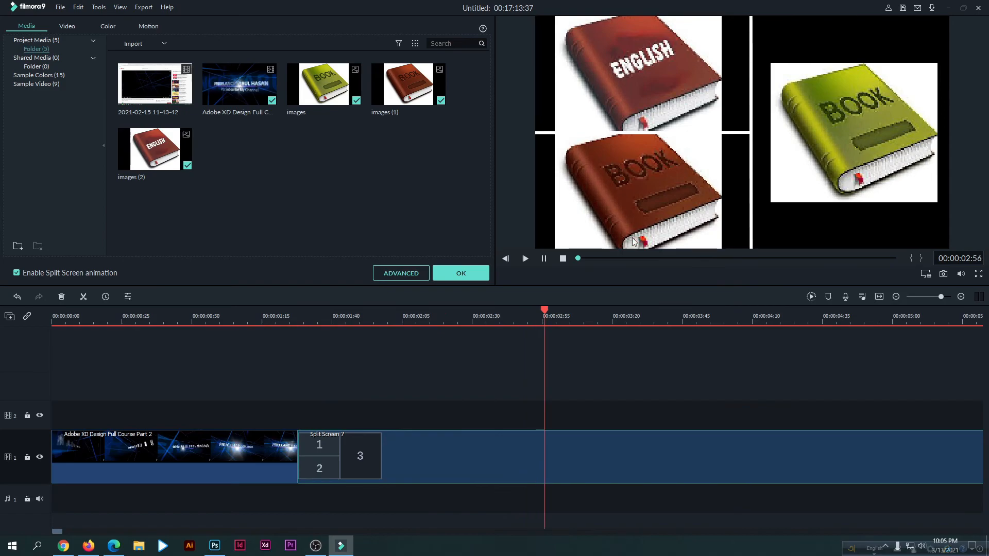
key("space")
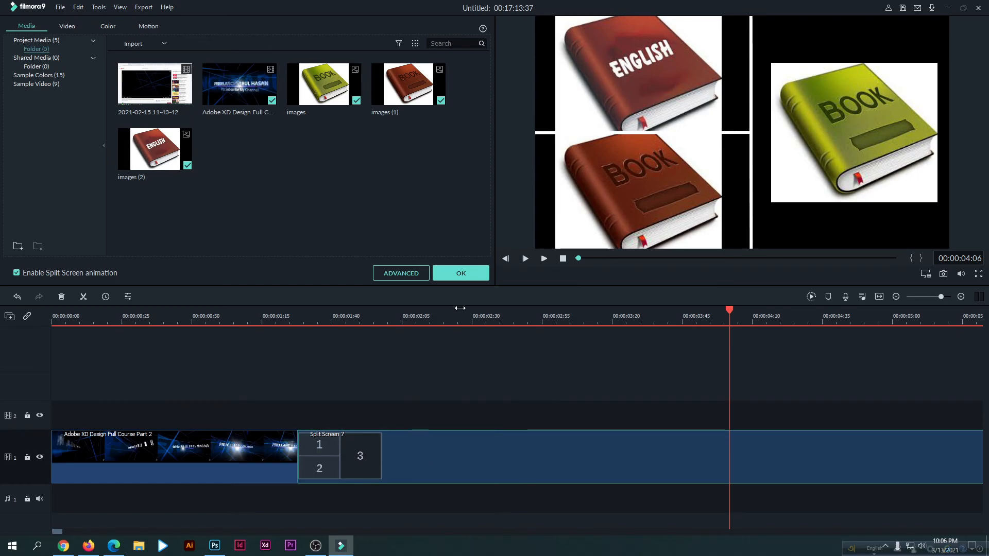
Step: Confirm the split screen settings and play the timeline a little further
left_click(460, 277)
key("space")
key("space")
Step: Look through the split screen template library down to its end and deselect the split screen clip
scroll(224, 189, "down", 5)
scroll(225, 190, "up", 5)
scroll(281, 194, "down", 5)
scroll(281, 195, "up", 5)
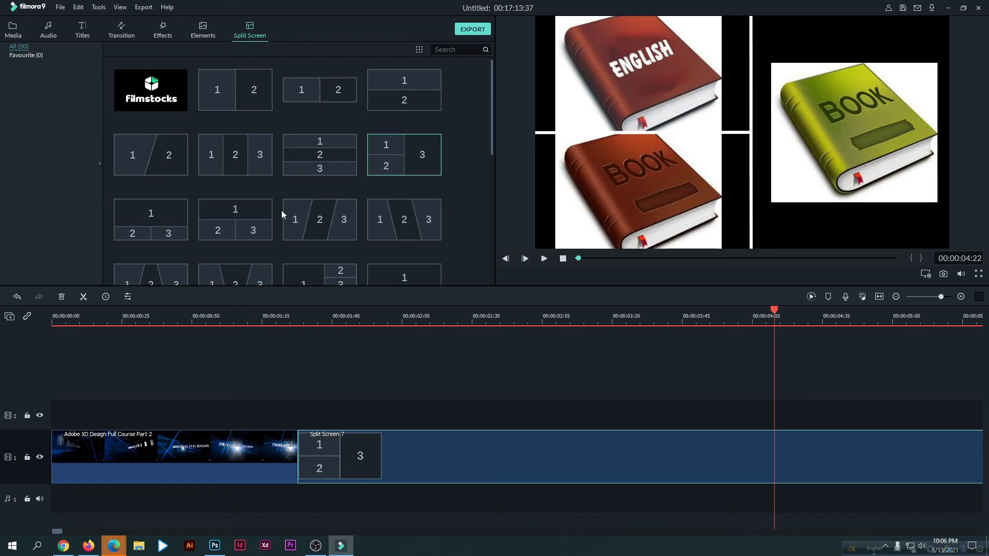
scroll(273, 219, "down", 5)
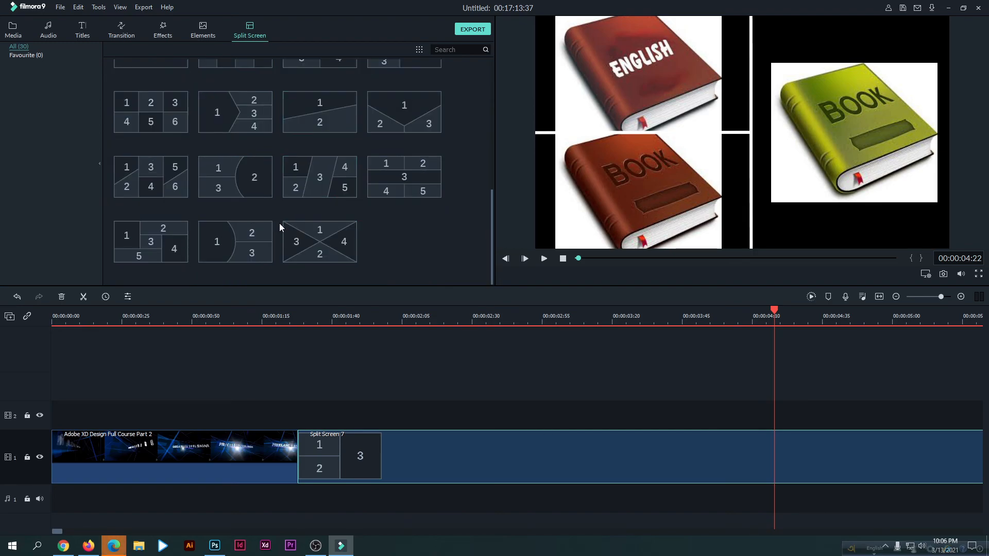
left_click(359, 412)
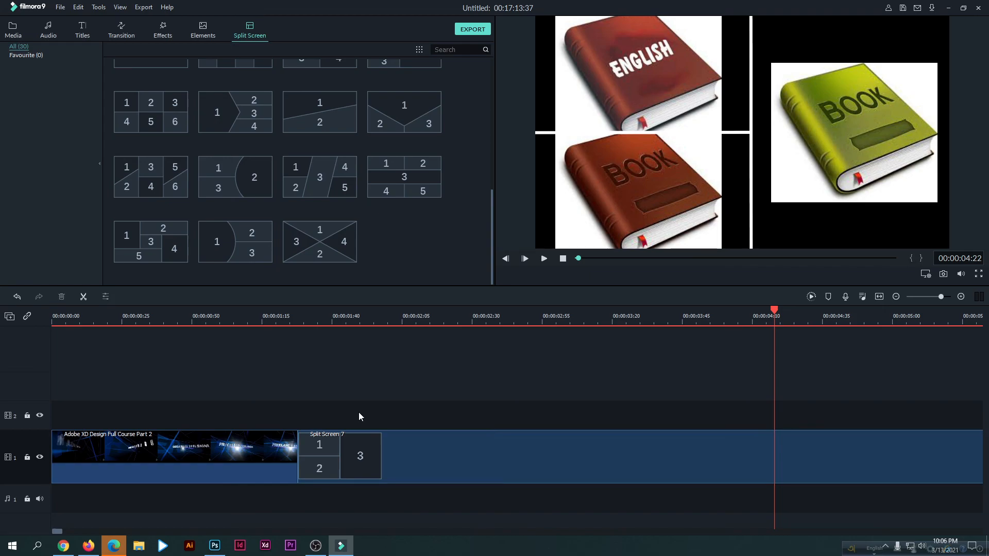